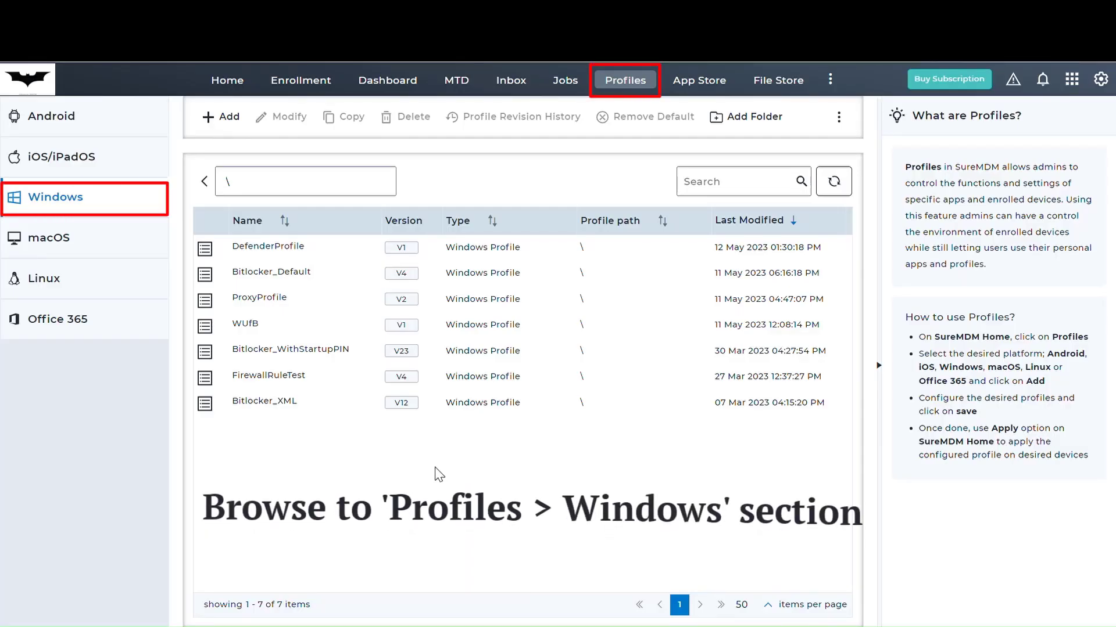
- Create and save 'Windows Default Profile' with a restriction policy that turns off Allow use of camera
click(248, 114)
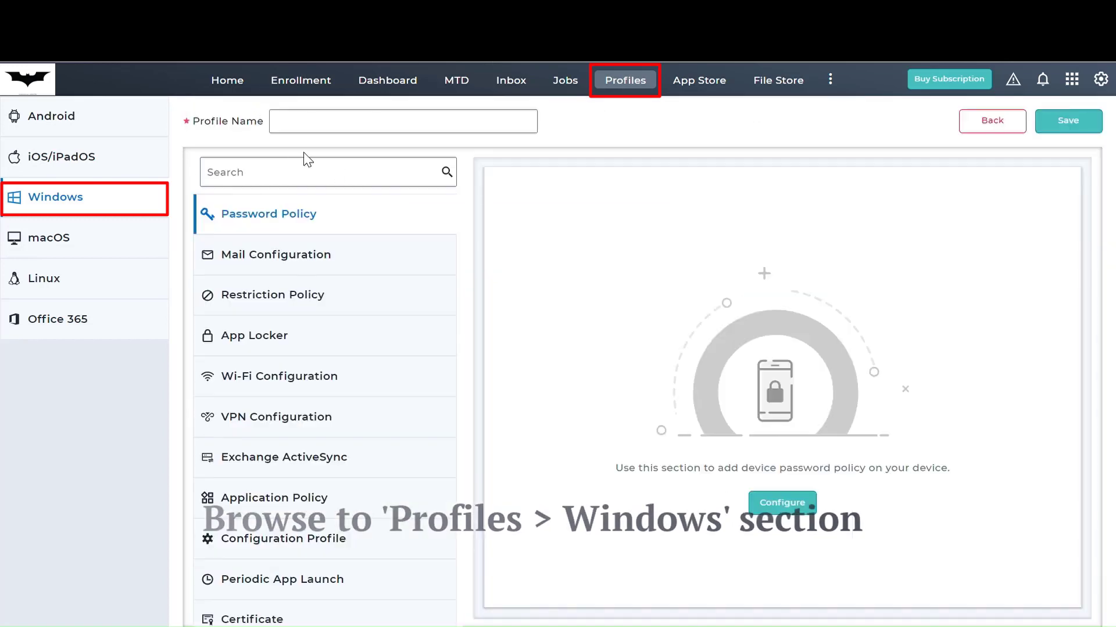
text(Wi)
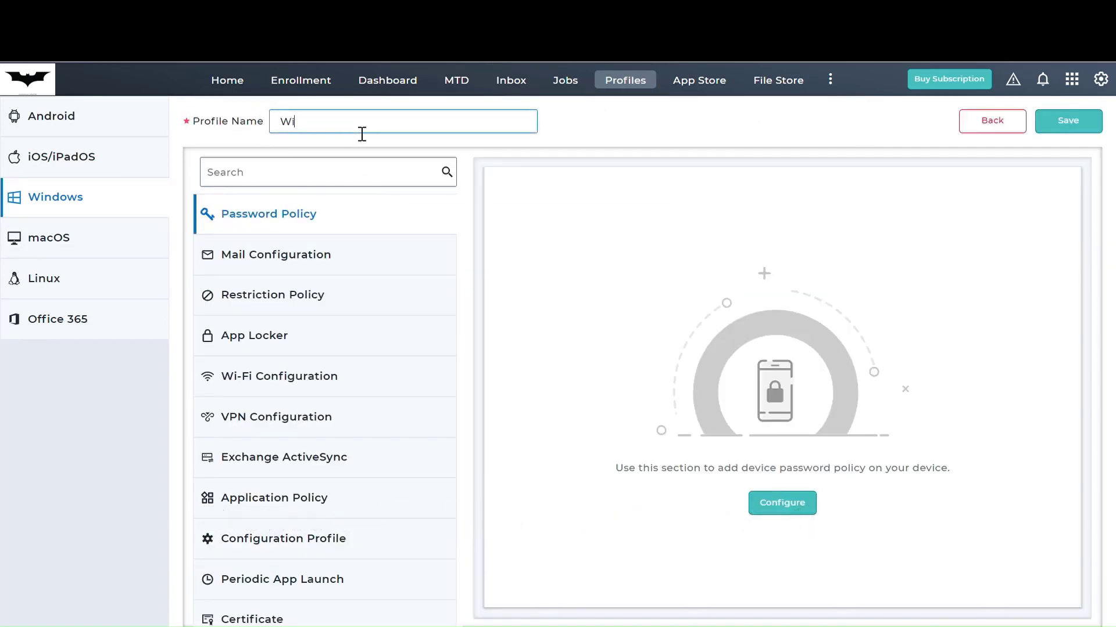
text(ndows Default Profile)
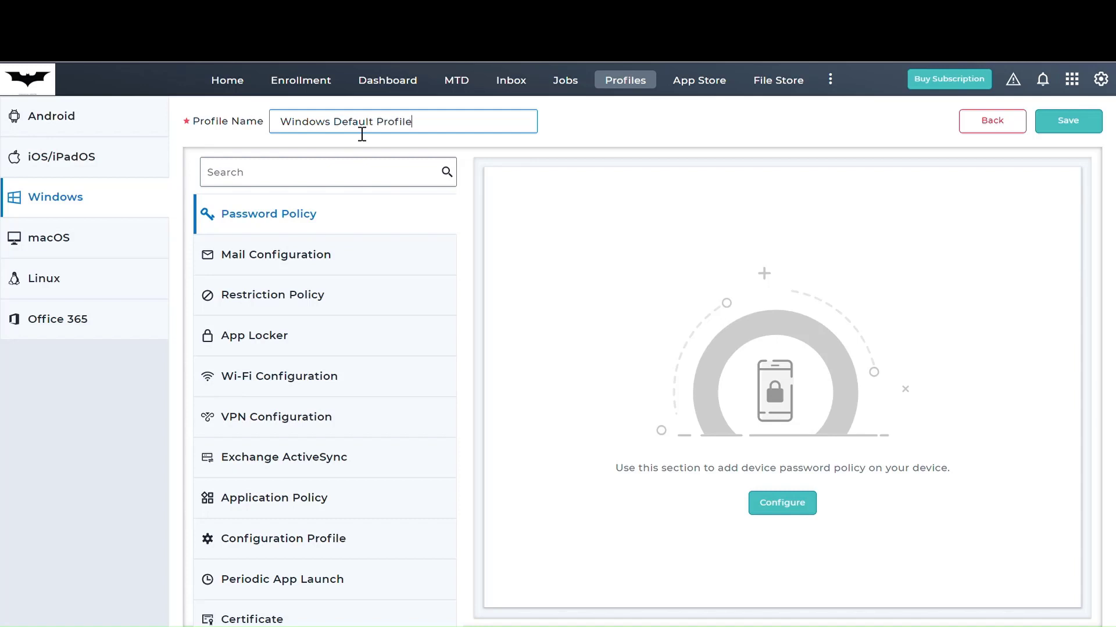
click(316, 294)
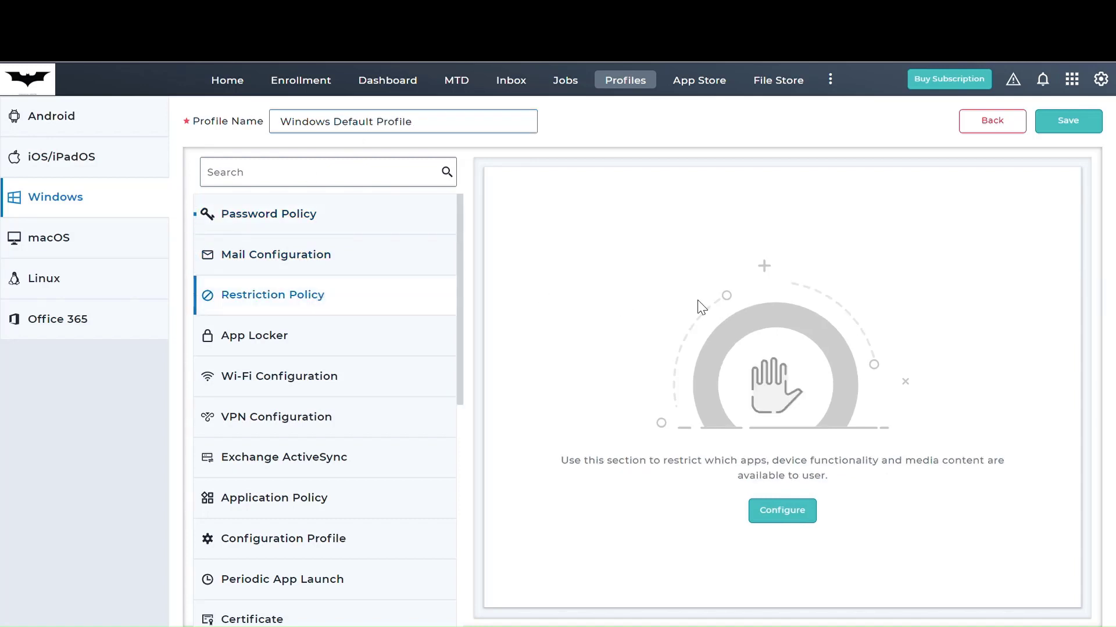
click(780, 514)
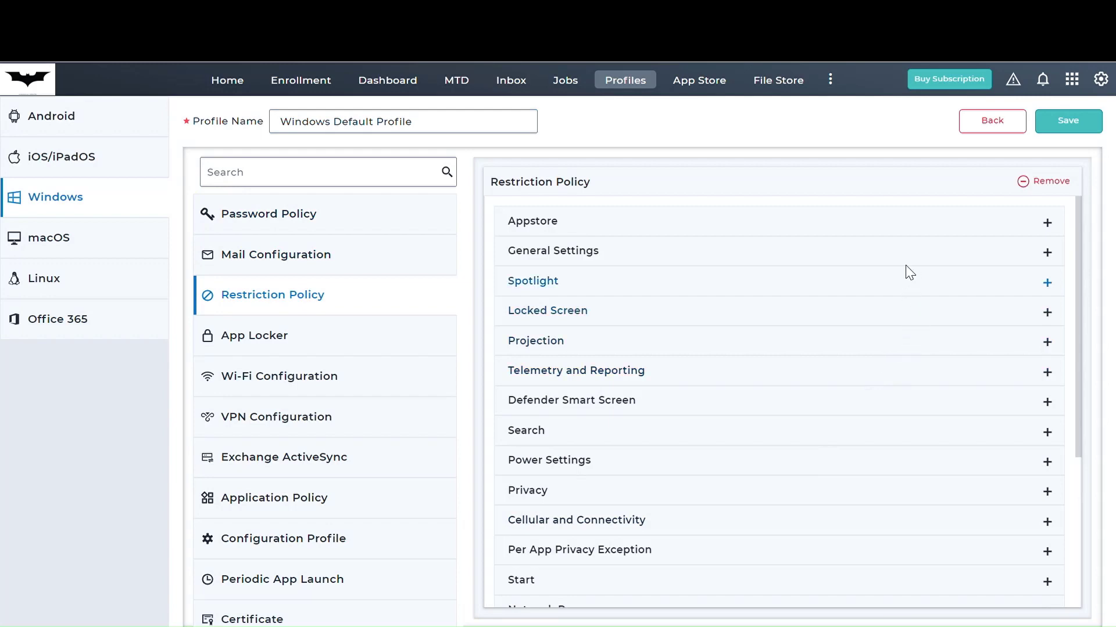
click(920, 265)
click(1025, 332)
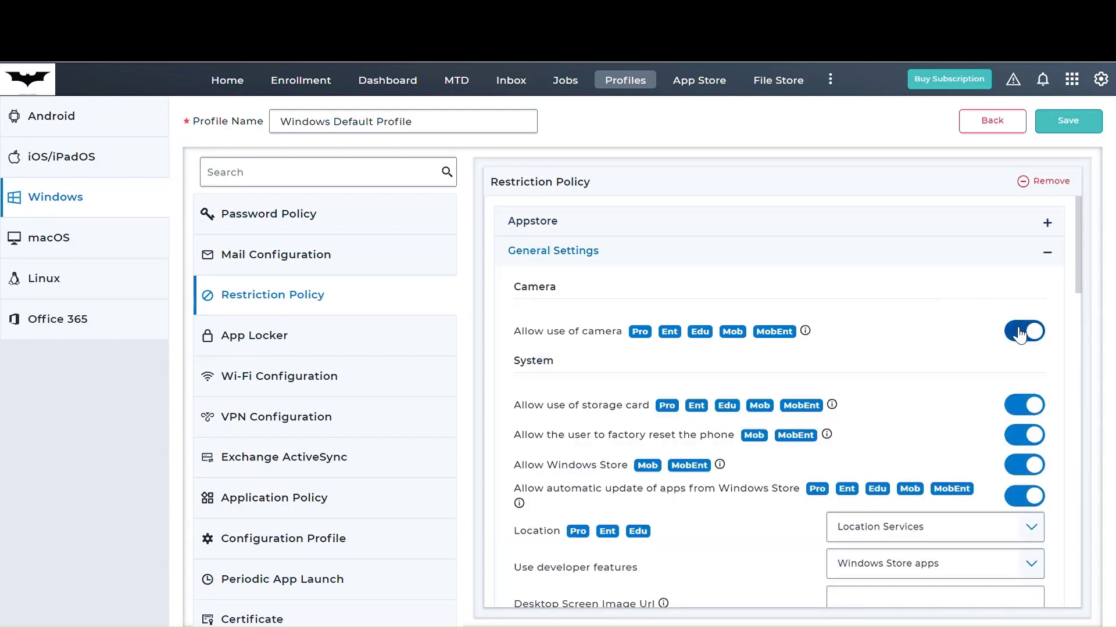
click(1068, 120)
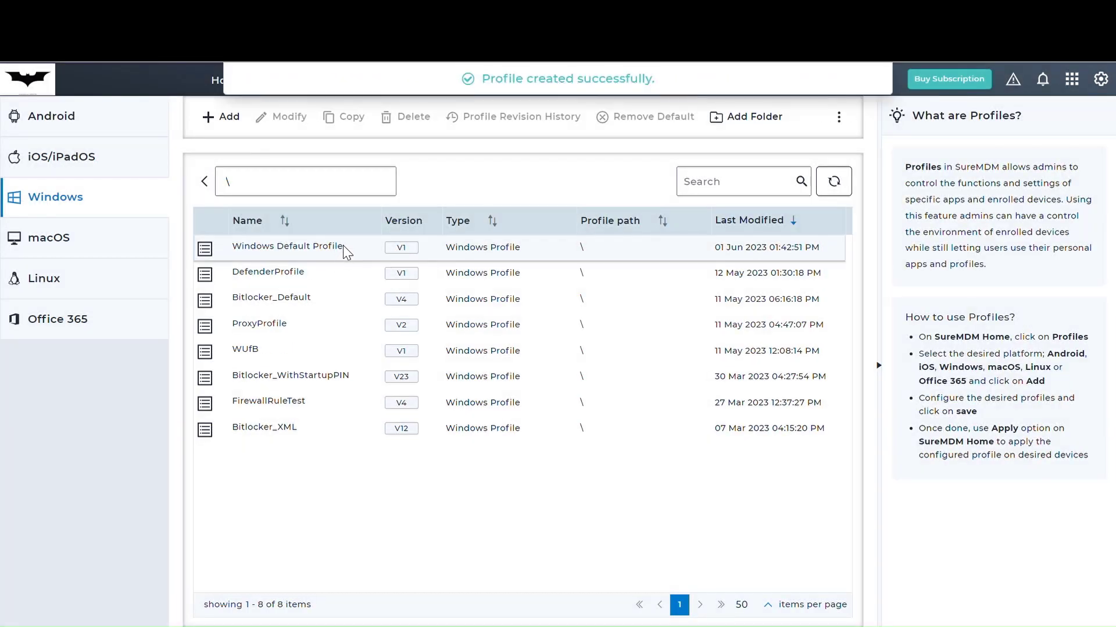
- Set Windows Default Profile as the default Windows profile
right_click(343, 246)
click(375, 266)
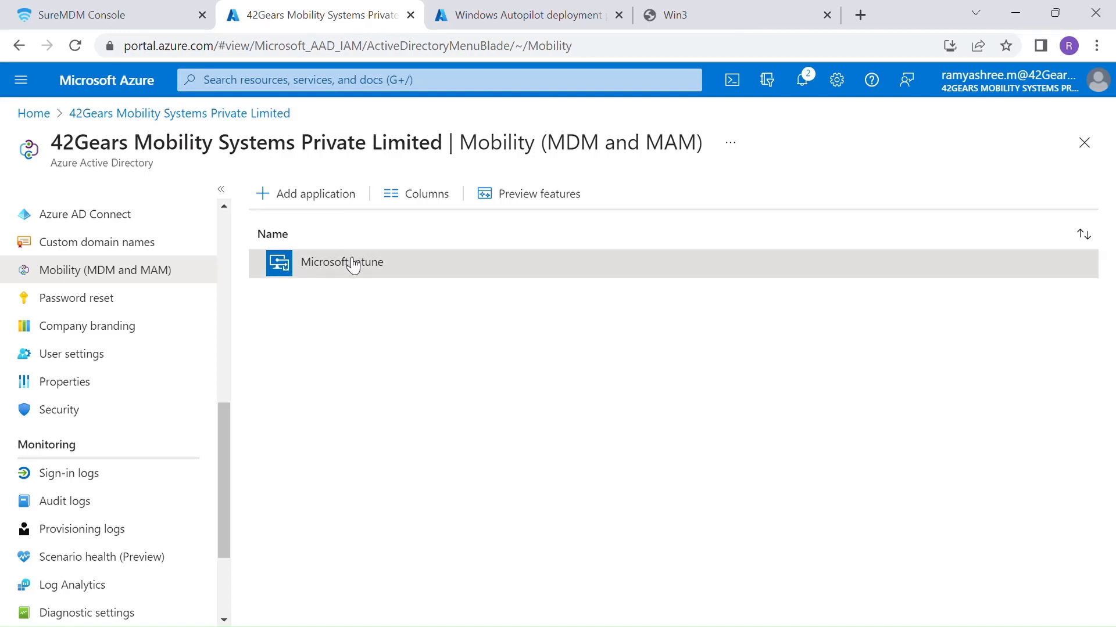
- Save Microsoft Intune's MDM and MAM user scopes as None, then return to the Mobility list
click(353, 265)
click(267, 229)
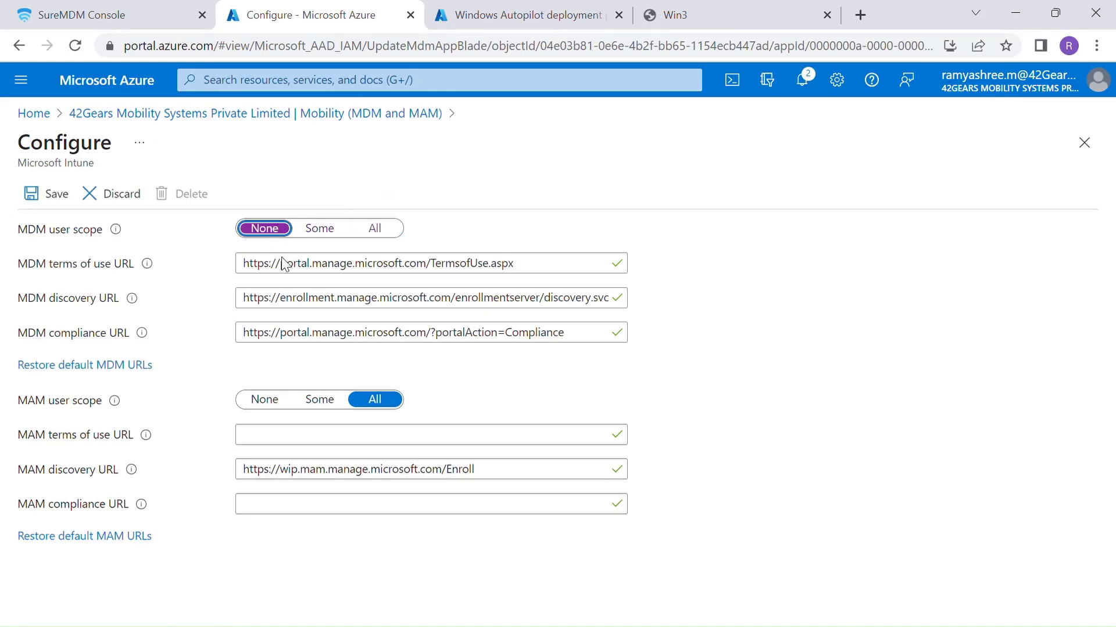
click(263, 399)
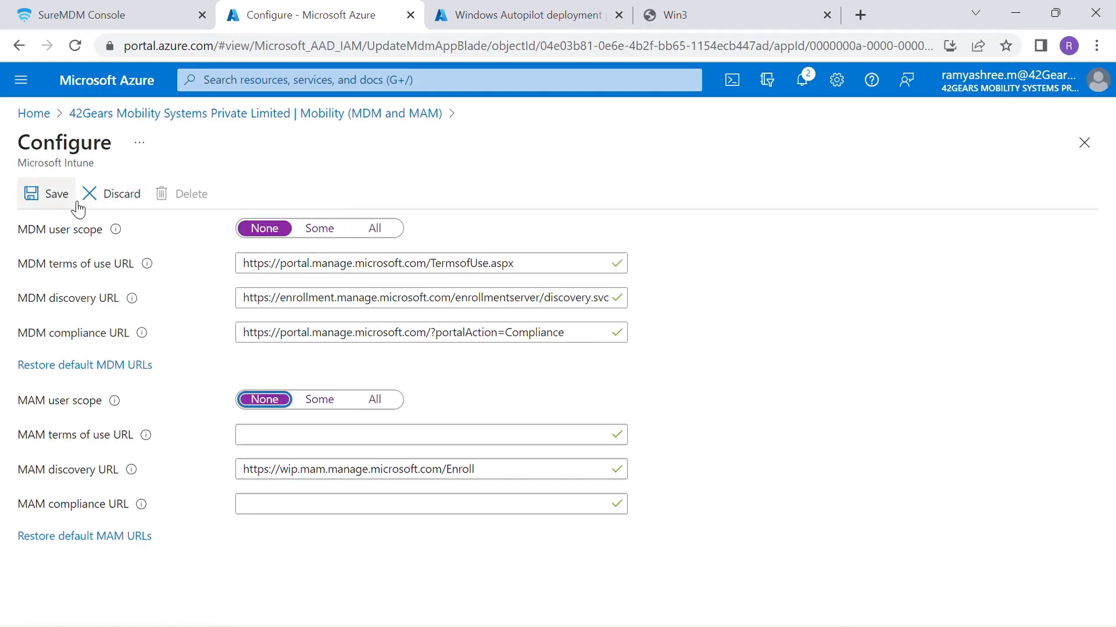
click(47, 194)
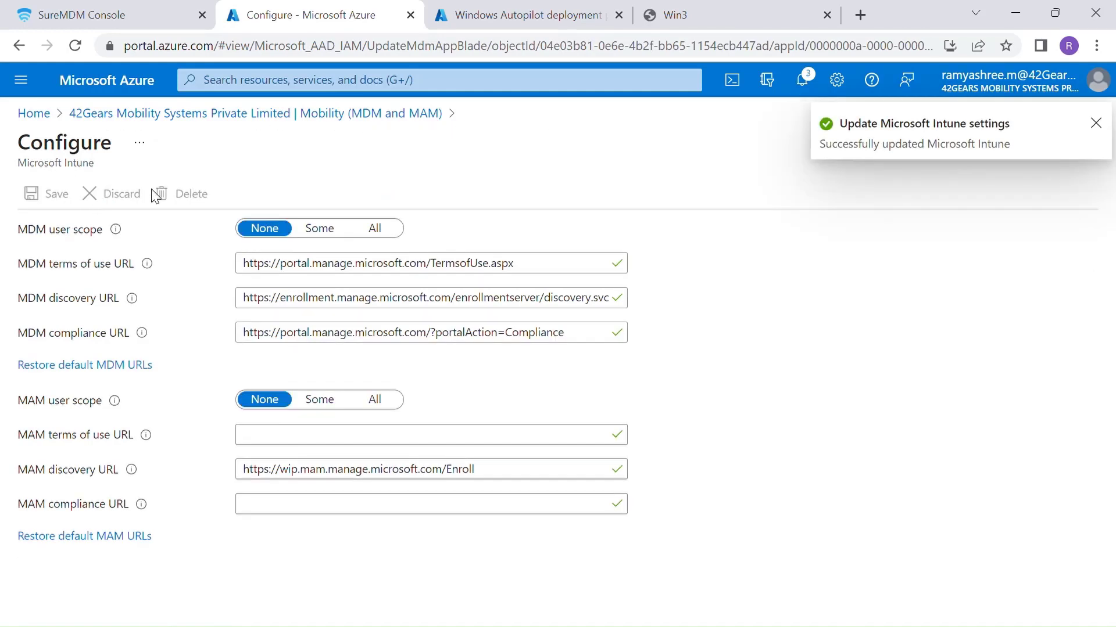
click(302, 115)
- Add SureMDM by 42Gears from the MDM gallery, reviewing permissions and accepting the consent prompt
click(290, 193)
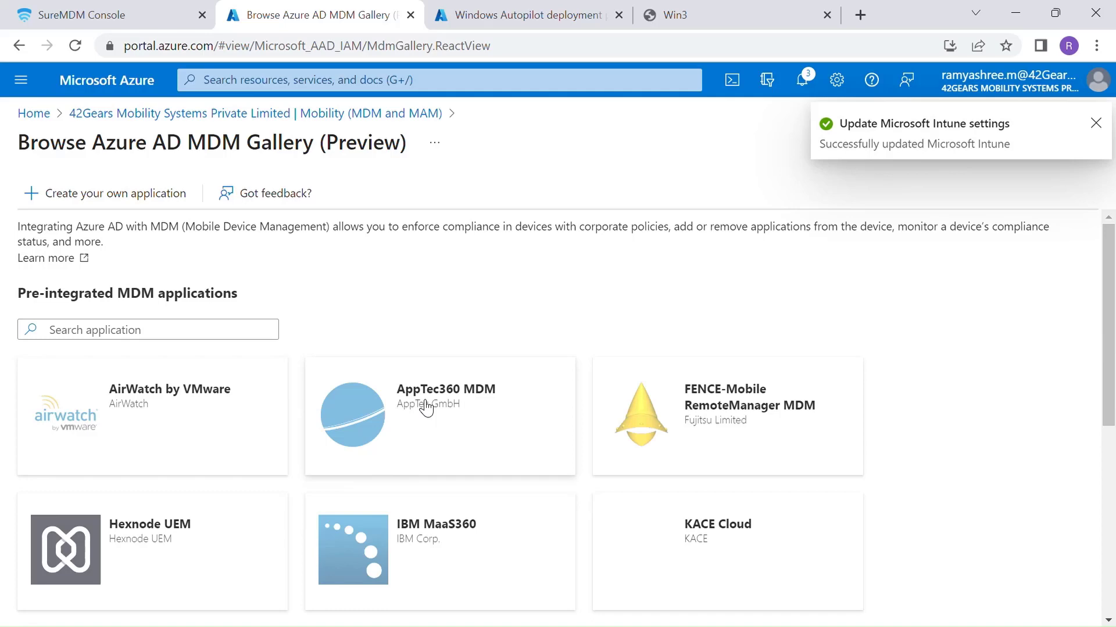
scroll(446, 415, down, 6)
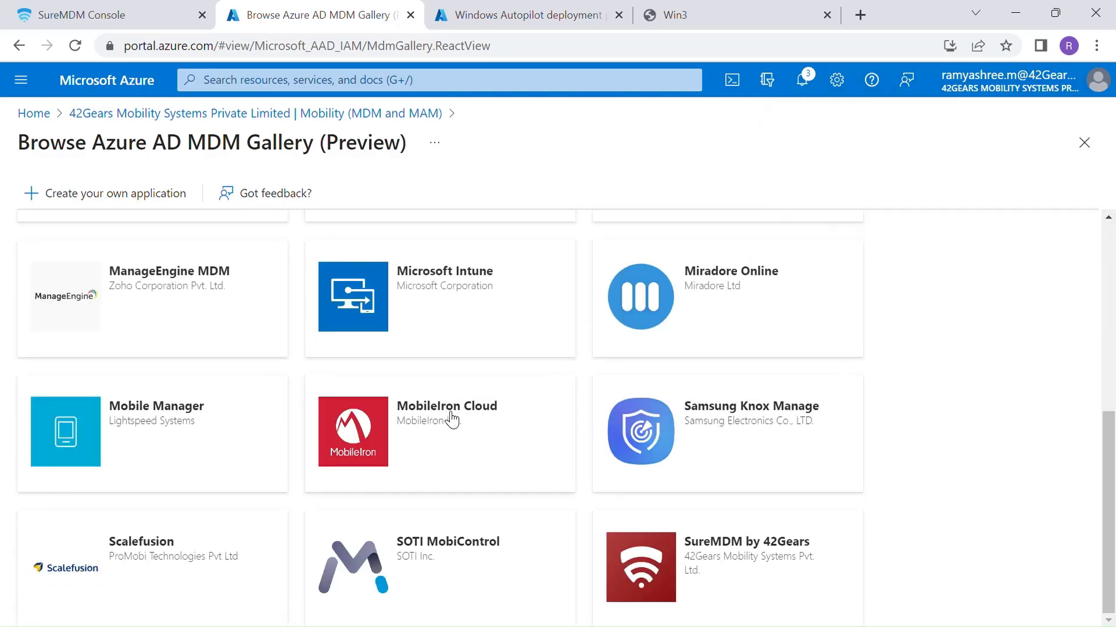
click(631, 554)
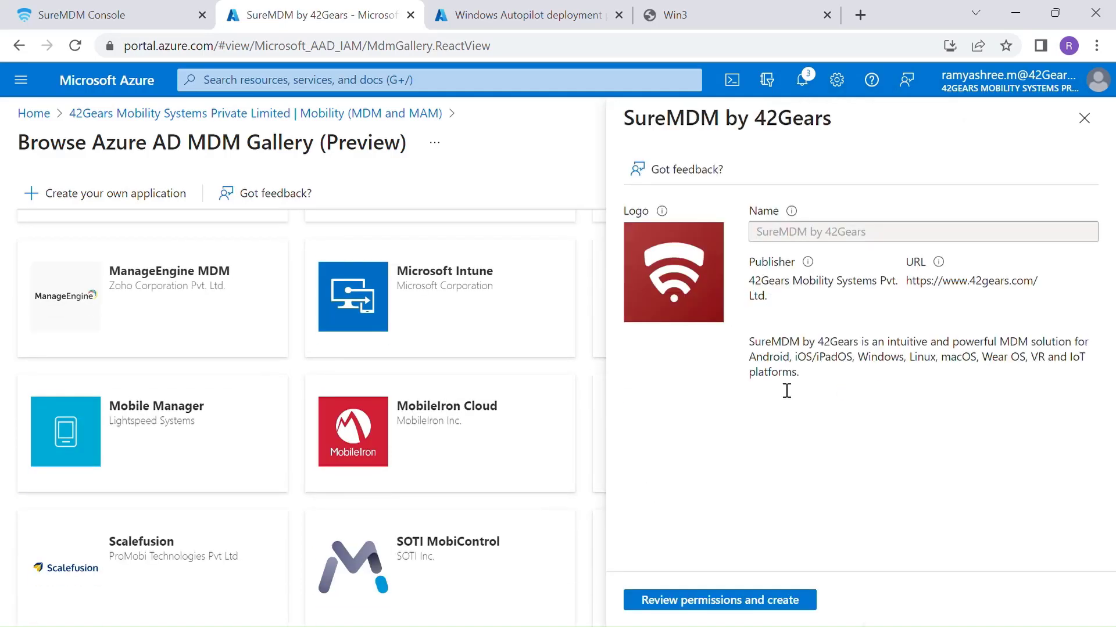
click(739, 599)
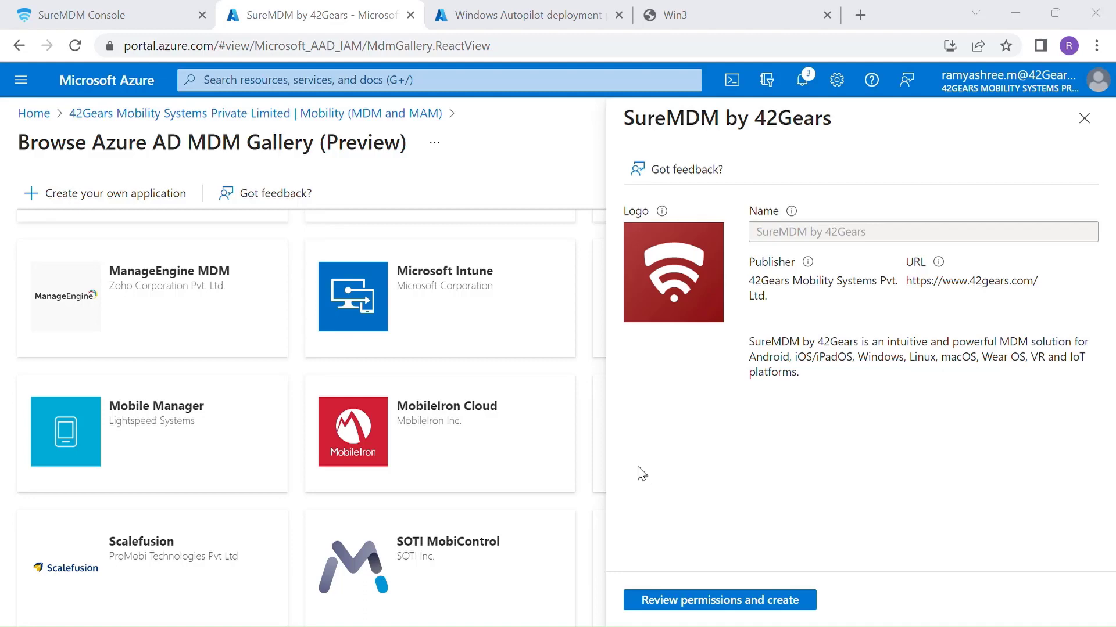
key(Return)
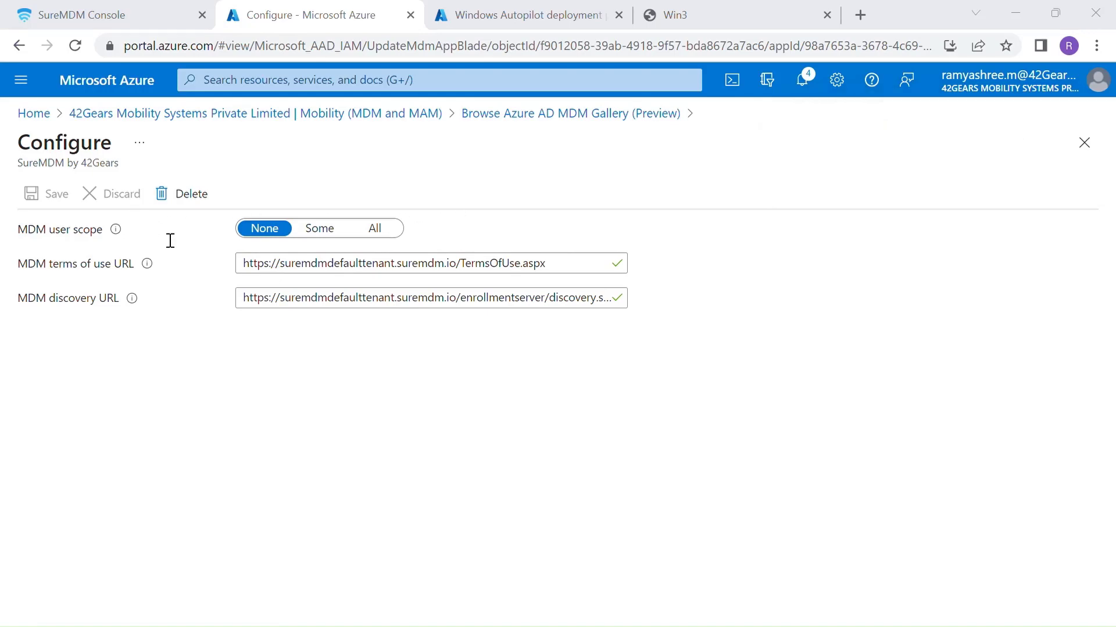
- Replace the terms-of-use and discovery URLs with devtest.dev.suremdm.io ones, set MDM scope to All, and save
click(293, 272)
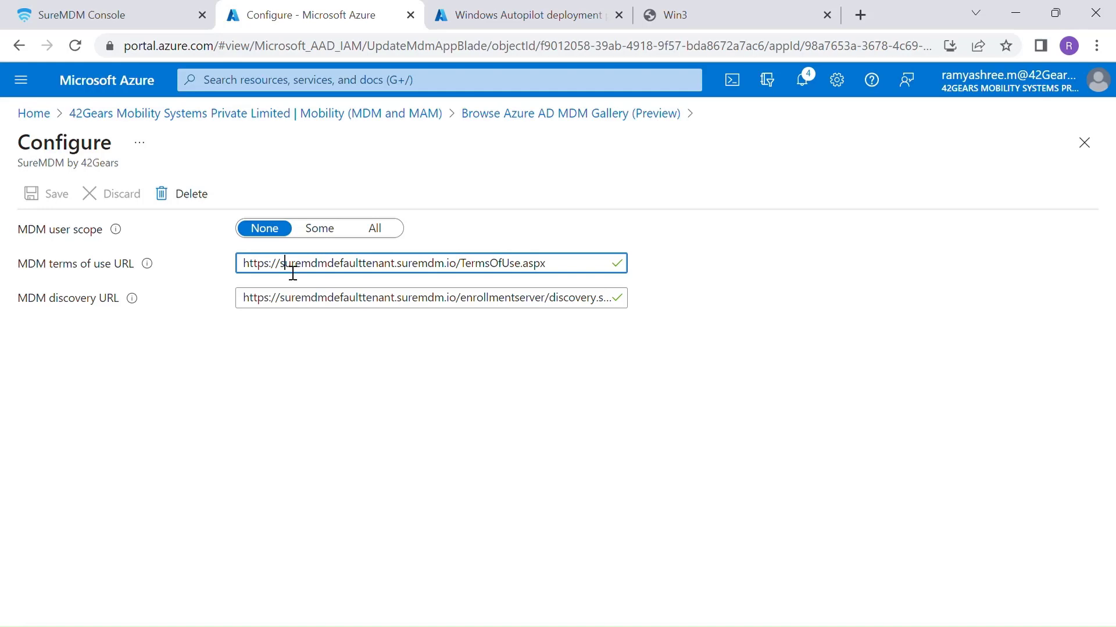
key(ctrl+a)
text(https://devtest.dev.suremdm.io/TermsOfUse.aspx)
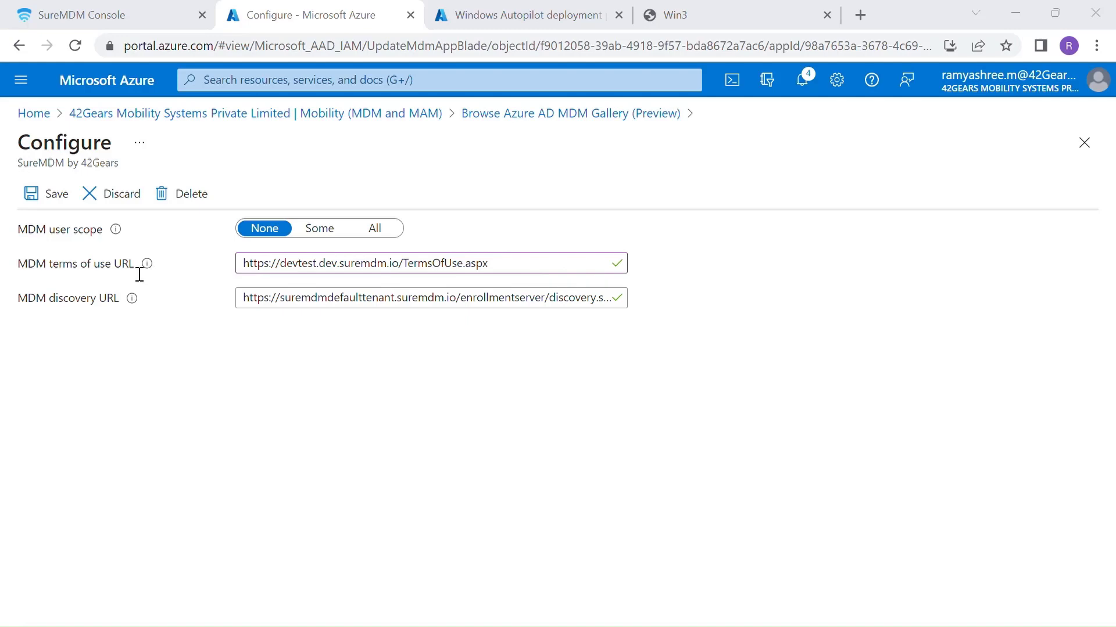
click(425, 301)
key(ctrl+a)
text(https://devtest.dev.suremdm.io/enrollmentserver/discovery.svc)
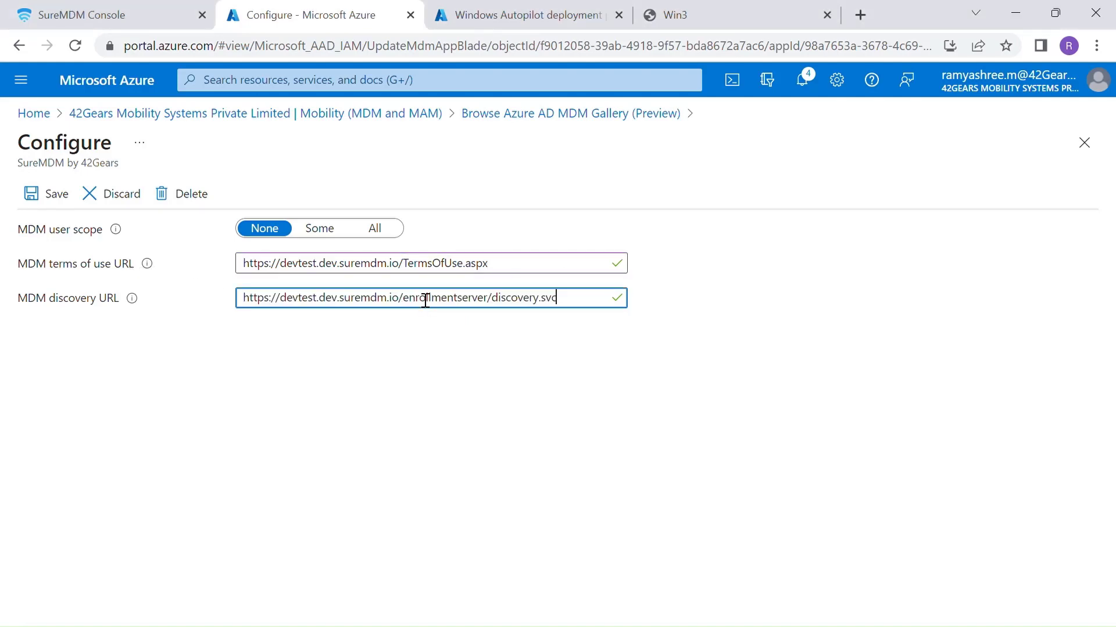
click(378, 229)
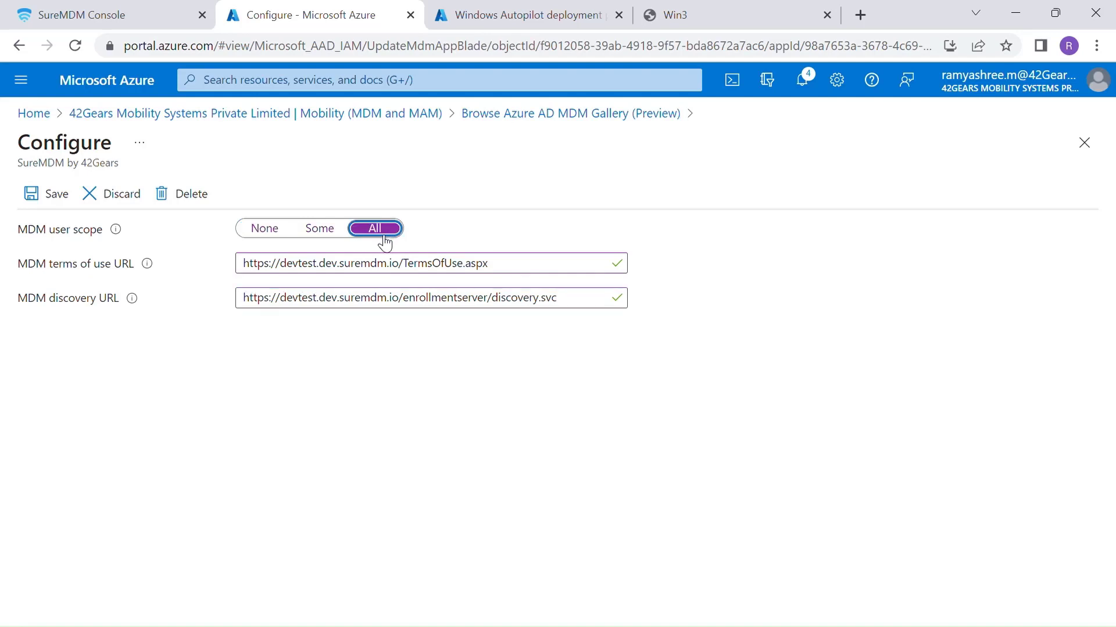
click(66, 202)
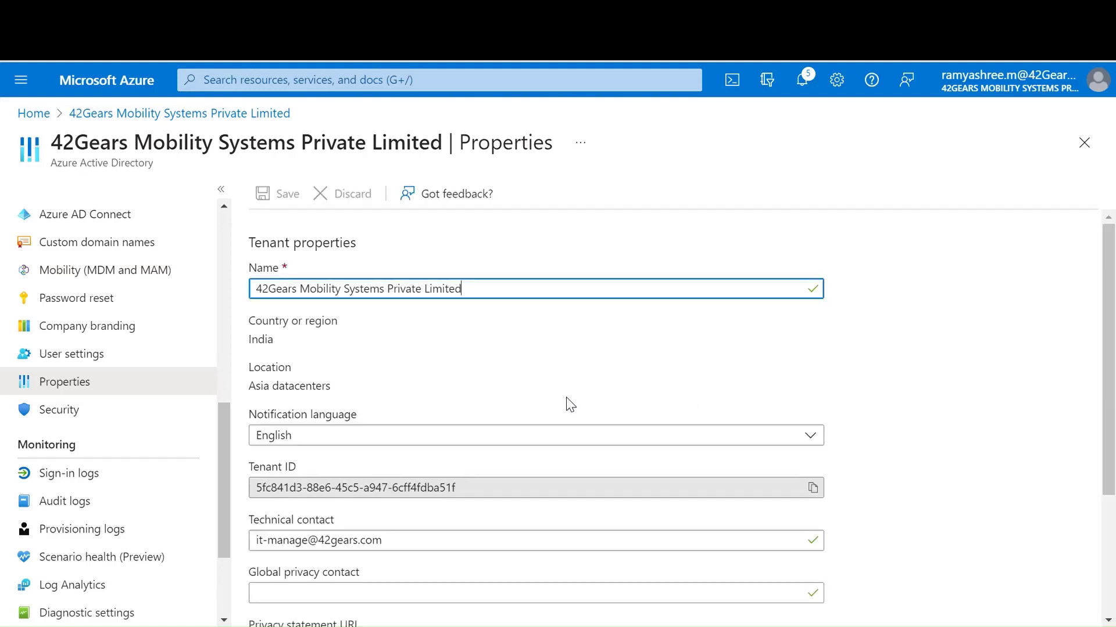
- Copy the directory's Tenant ID from the Azure AD Properties page
scroll(570, 405, down, 3)
click(812, 305)
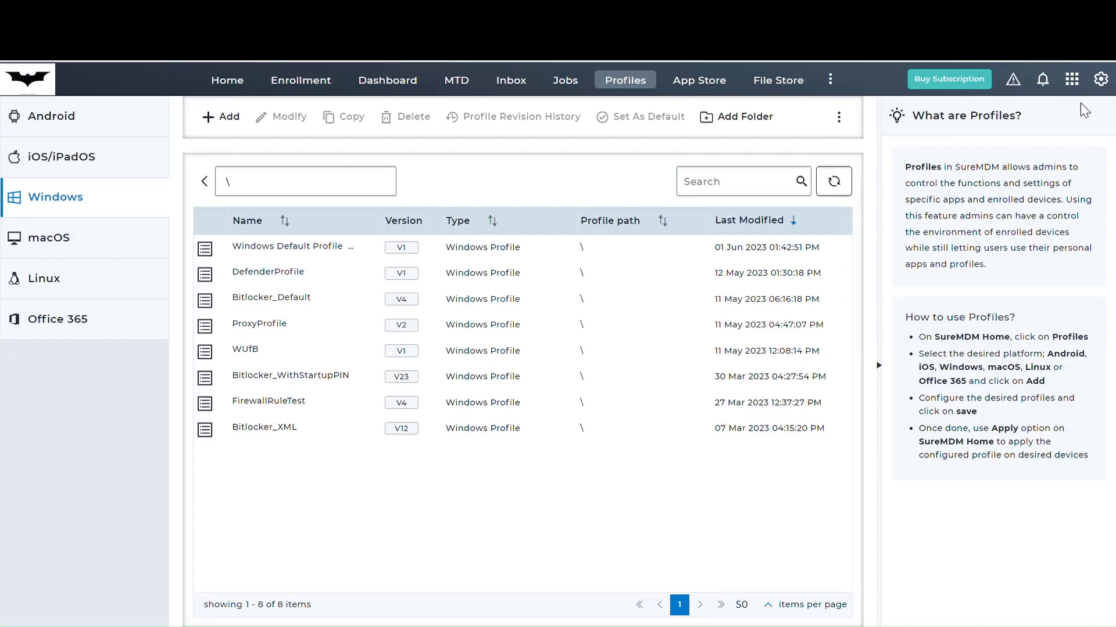
- In Account Settings > Windows Enrollment, paste the copied Tenant ID and validate it
click(1101, 82)
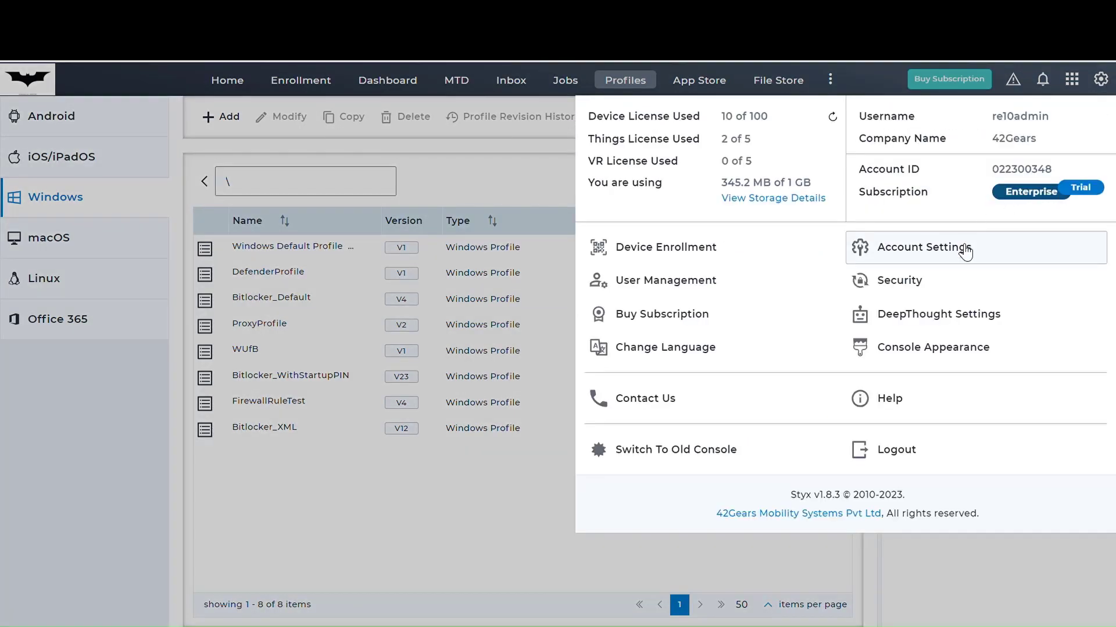
click(964, 248)
click(120, 465)
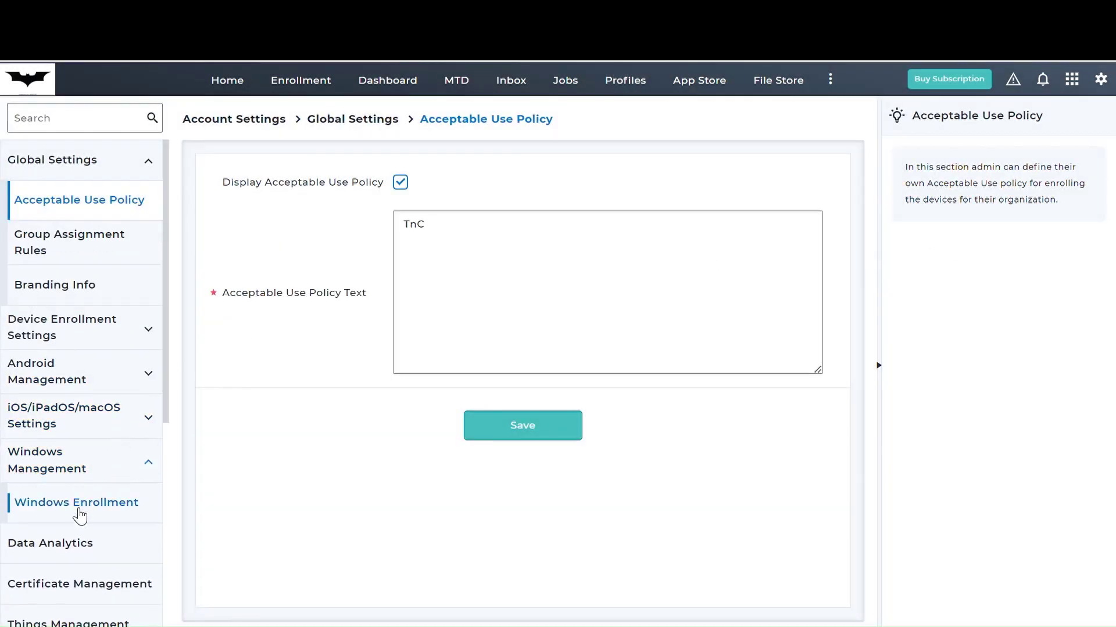
click(87, 503)
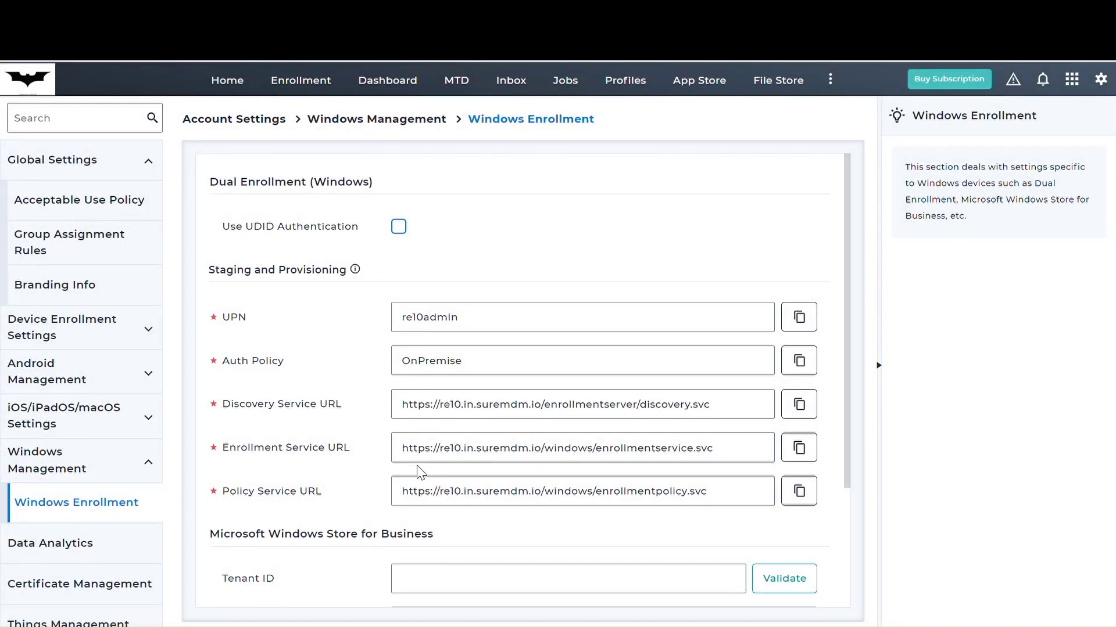
scroll(432, 464, down, 3)
click(488, 428)
key(ctrl+v)
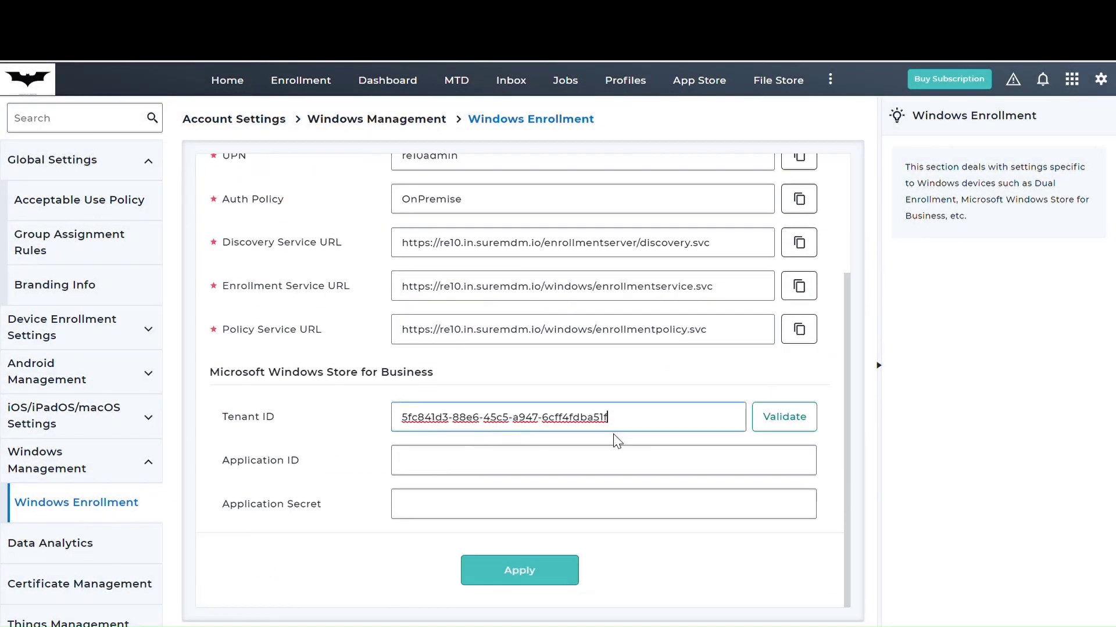
click(770, 423)
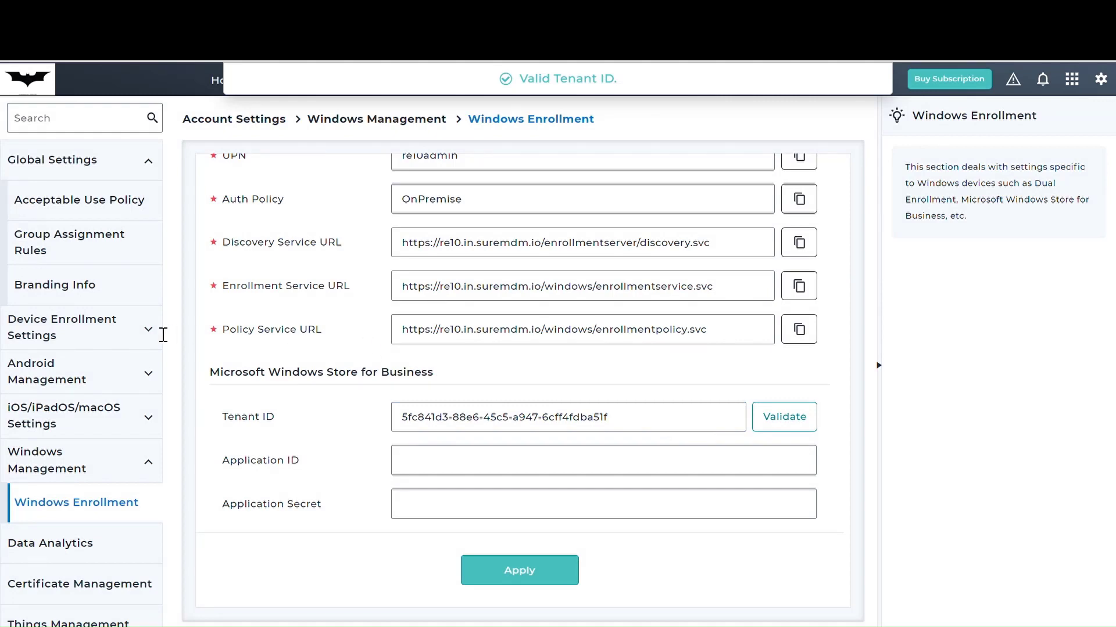
- Paste the Store for Business Application ID and secret, apply, and select the Tenant ID value
click(489, 467)
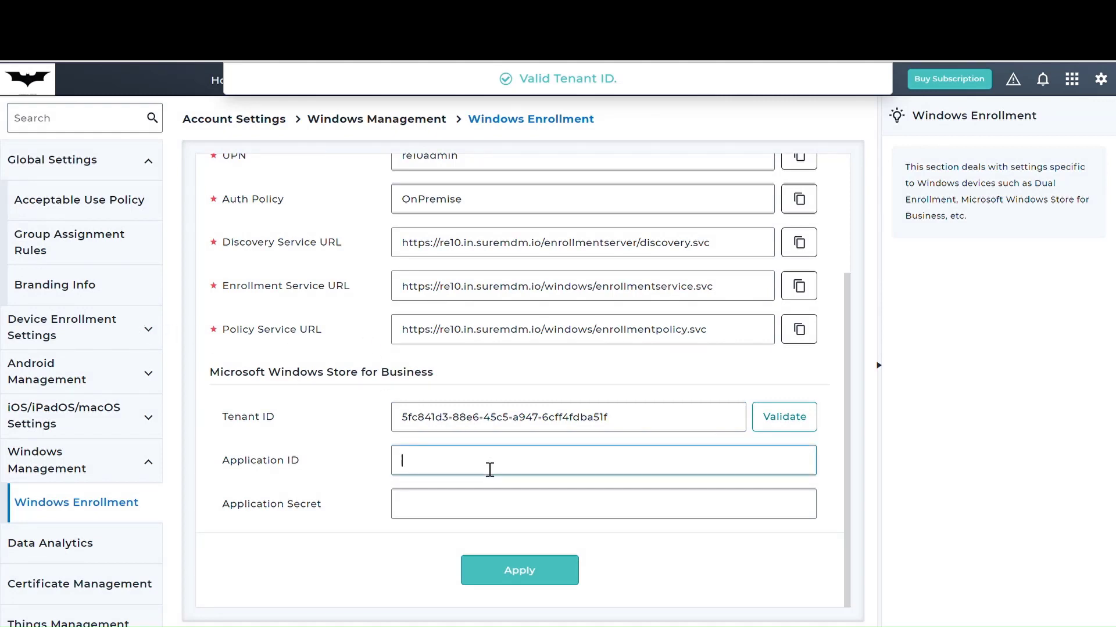
key(ctrl+v)
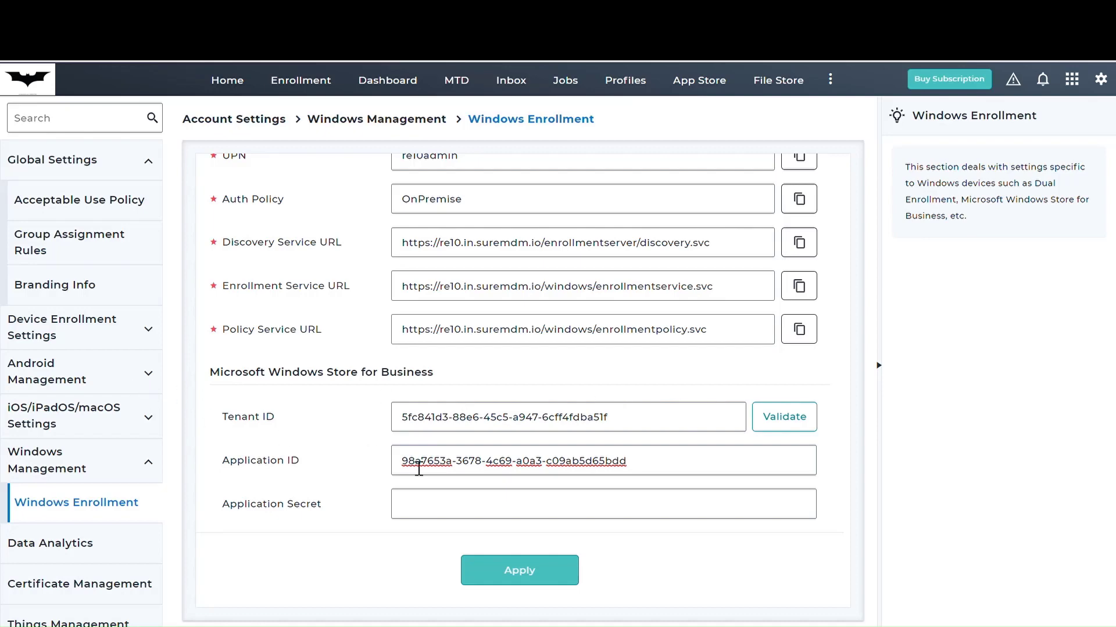
click(511, 504)
key(ctrl+v)
click(511, 570)
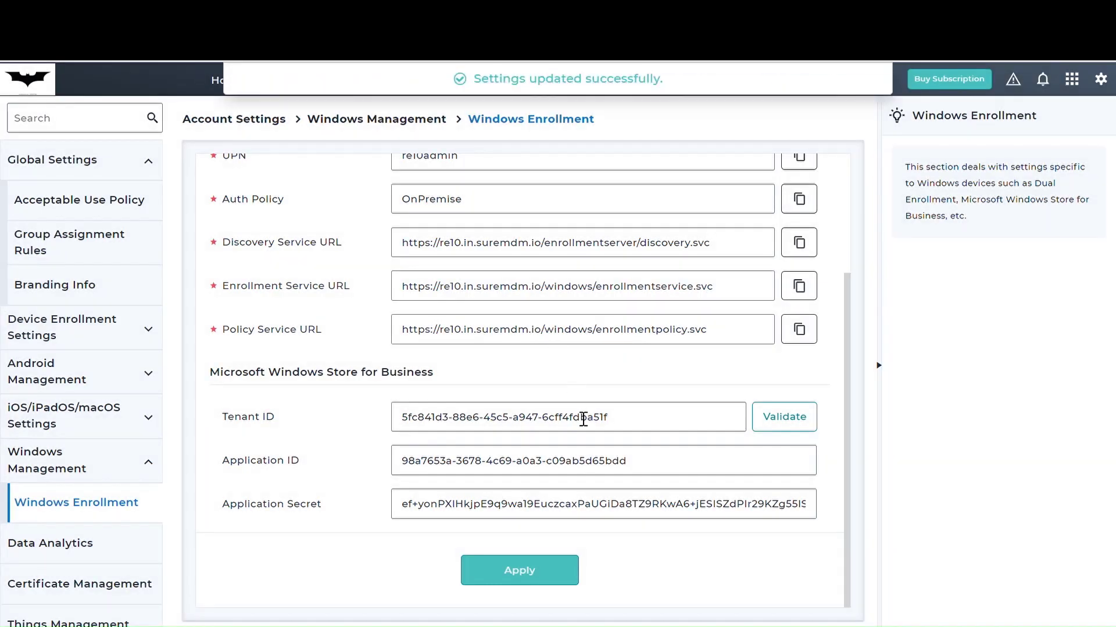
scroll(583, 422, up, 3)
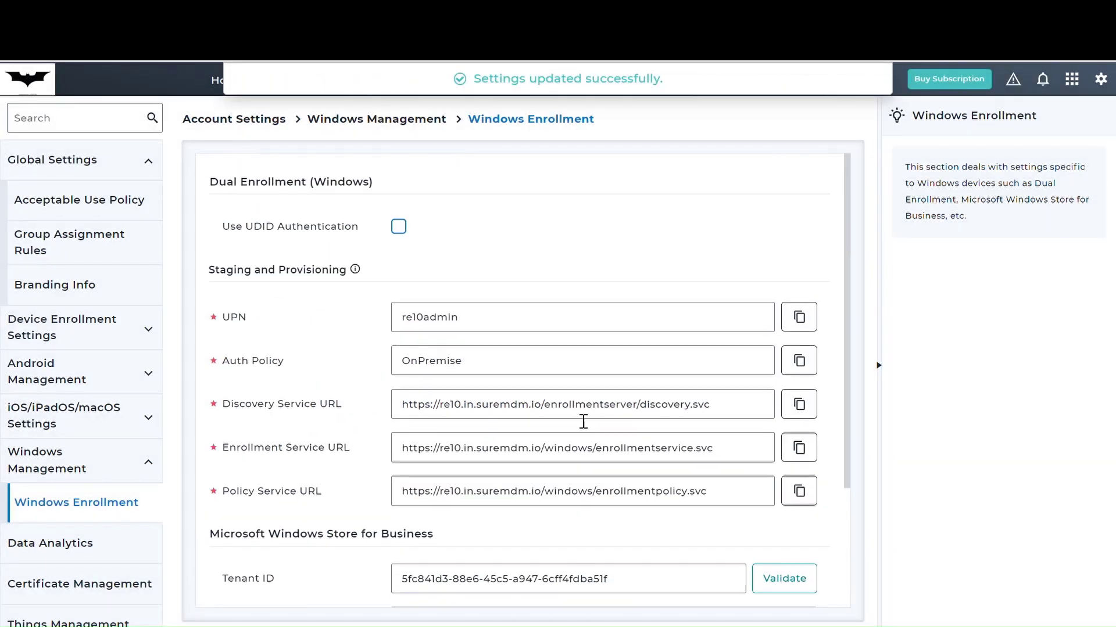
triple_click(609, 586)
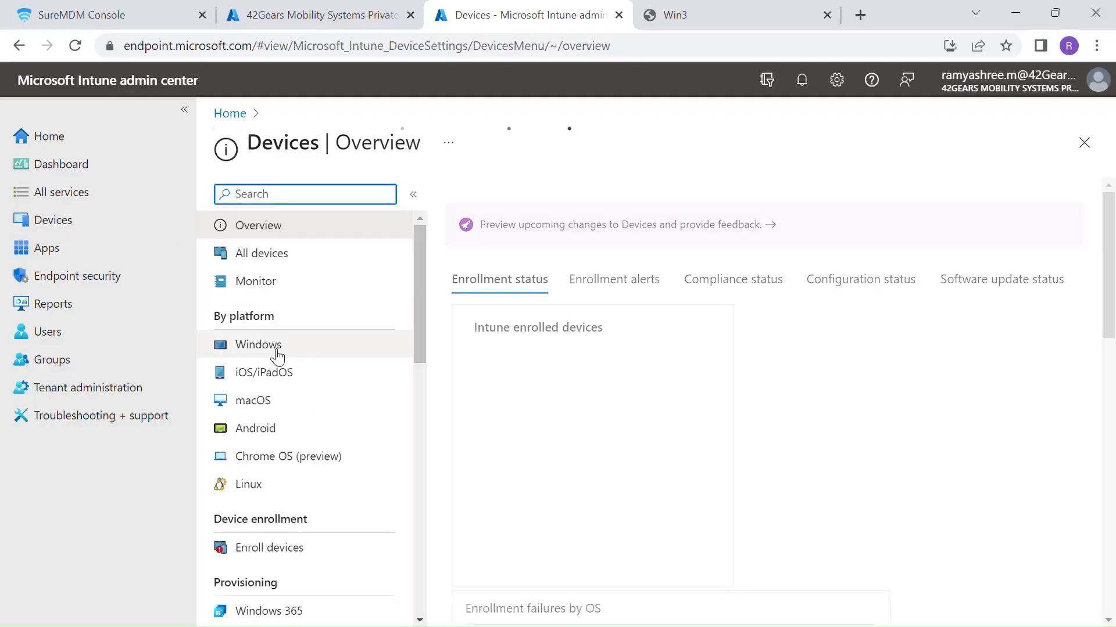
- Go through Devices > Windows > Windows enrollment to the Windows Autopilot Devices list
click(277, 353)
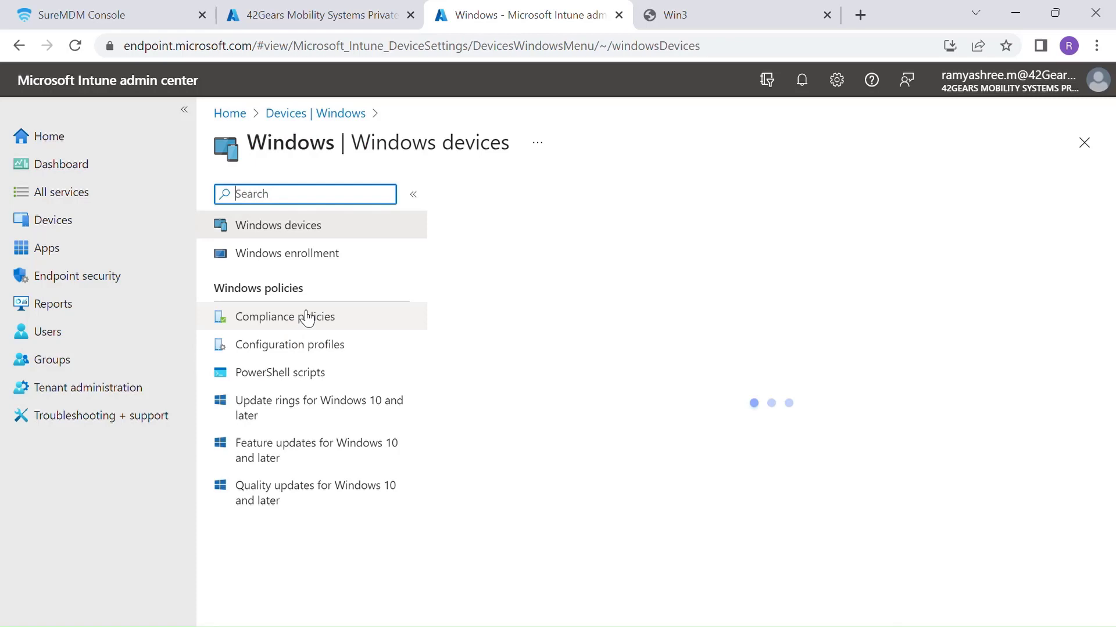
click(330, 252)
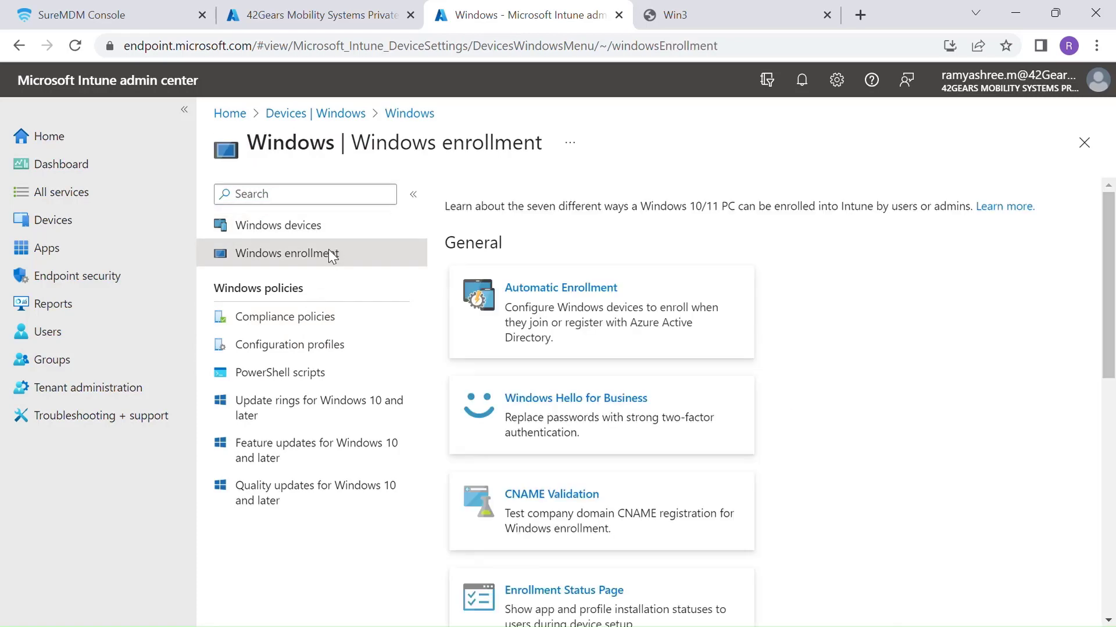
scroll(635, 410, down, 10)
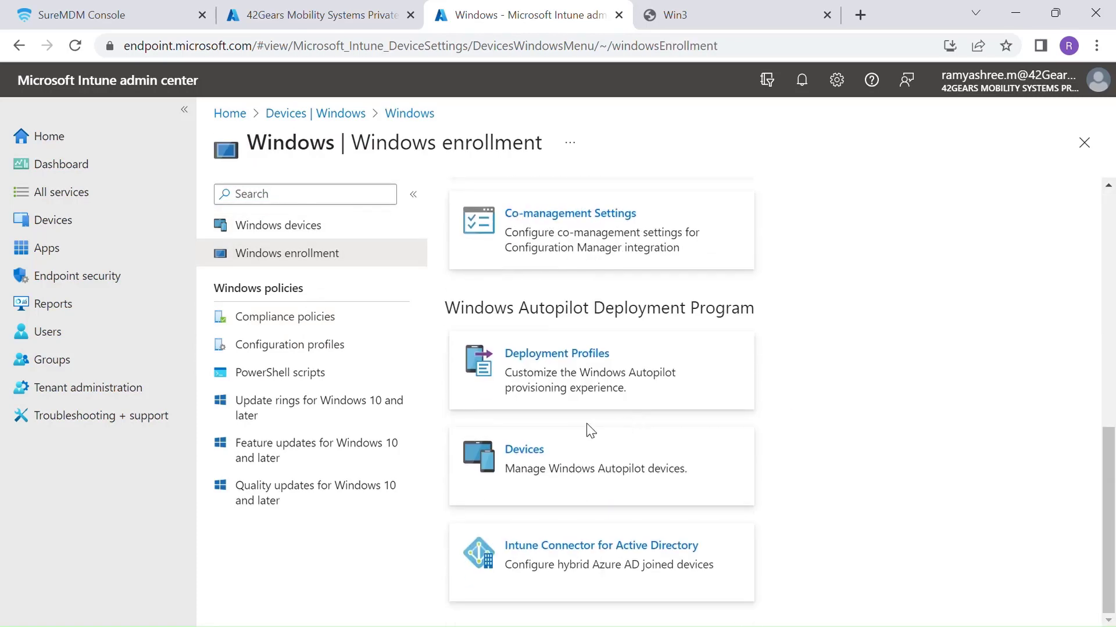
click(569, 460)
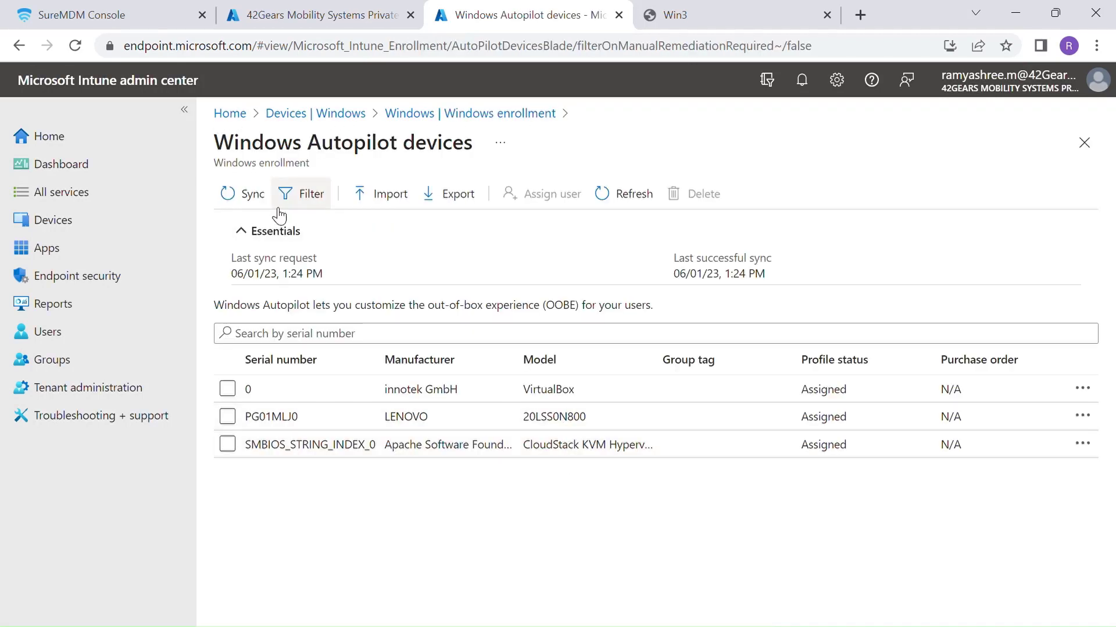
- Dismiss the CSV import, then inspect SMBIOS_STRING_INDEX_0's properties and select its Azure AD device name
click(398, 205)
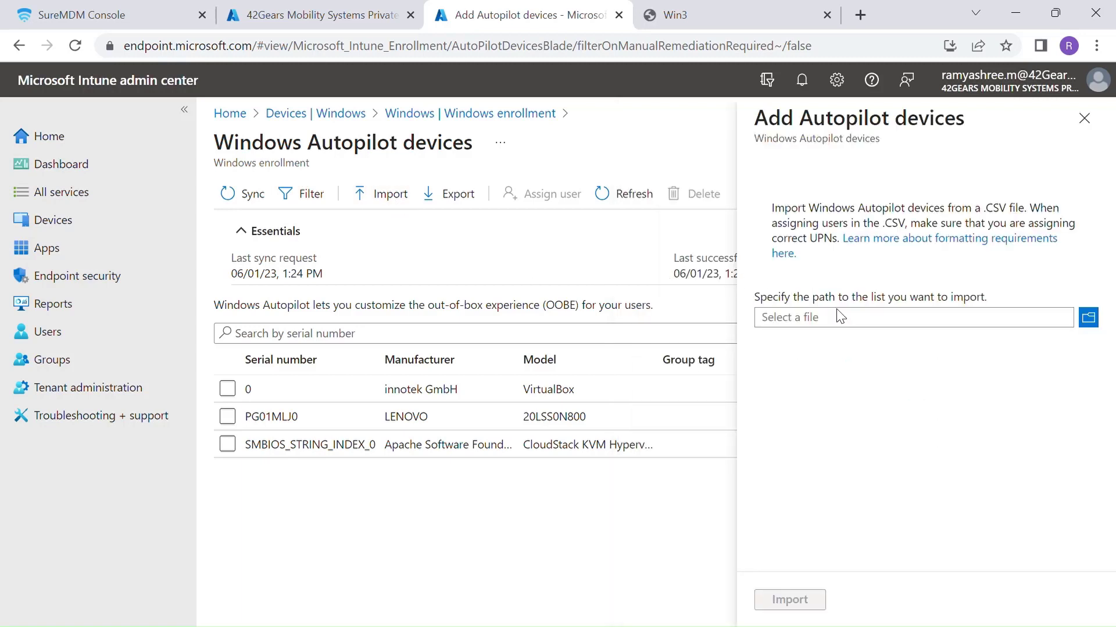
click(863, 325)
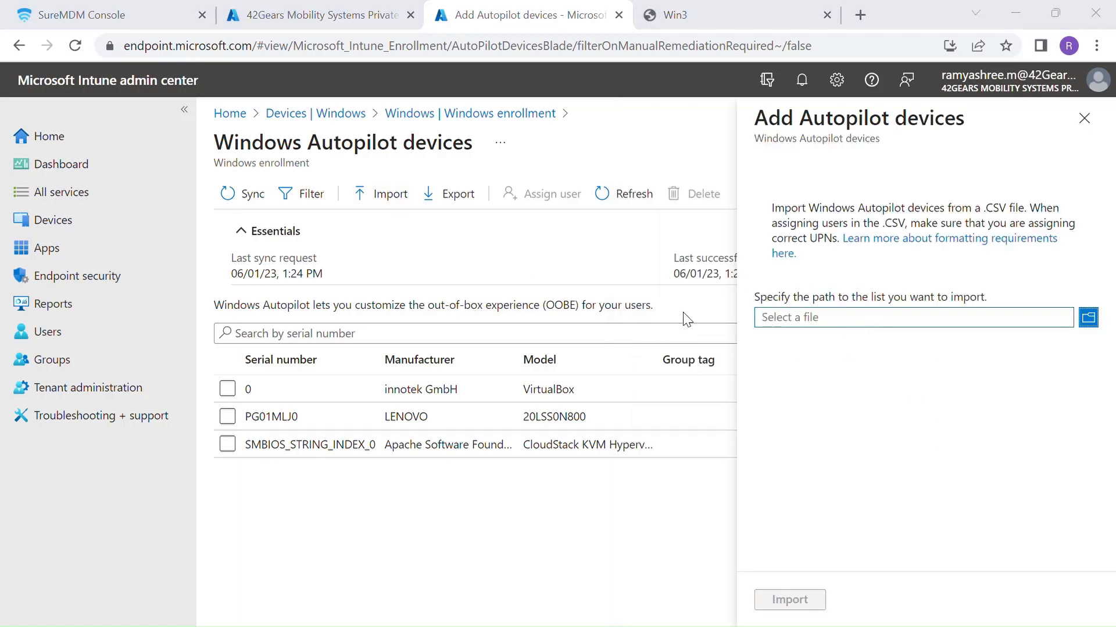
click(630, 456)
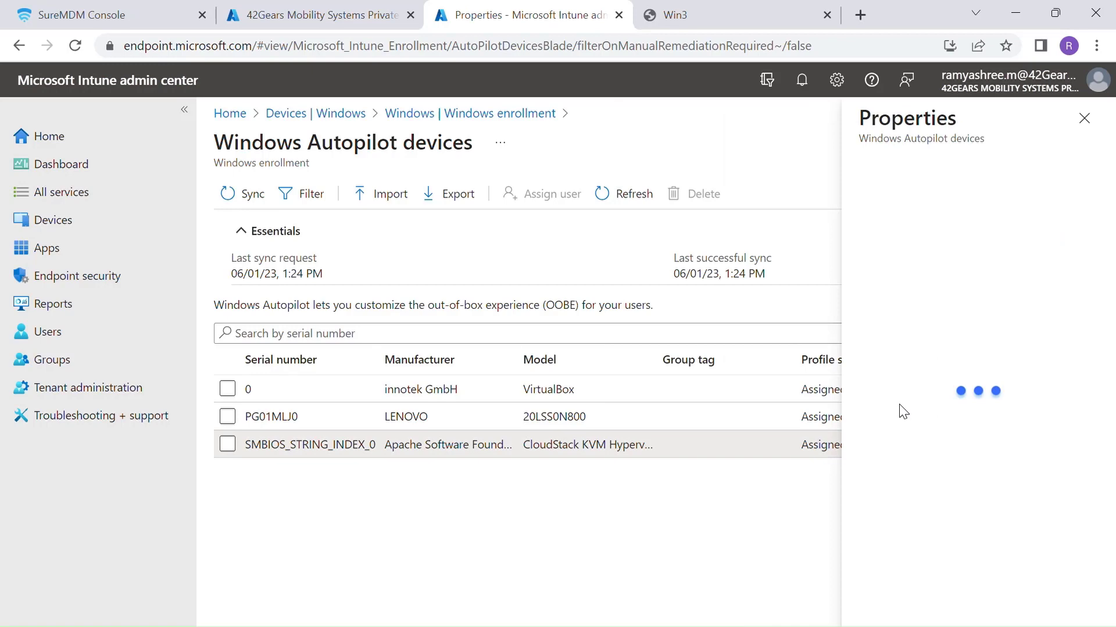
scroll(907, 430, down, 5)
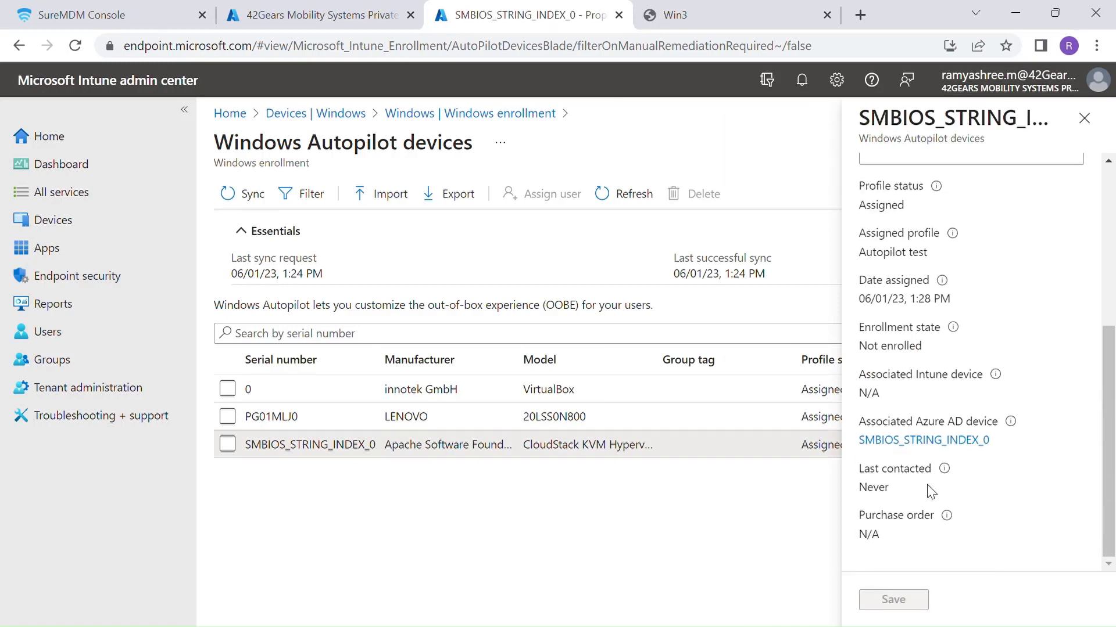
drag(1002, 445, 860, 449)
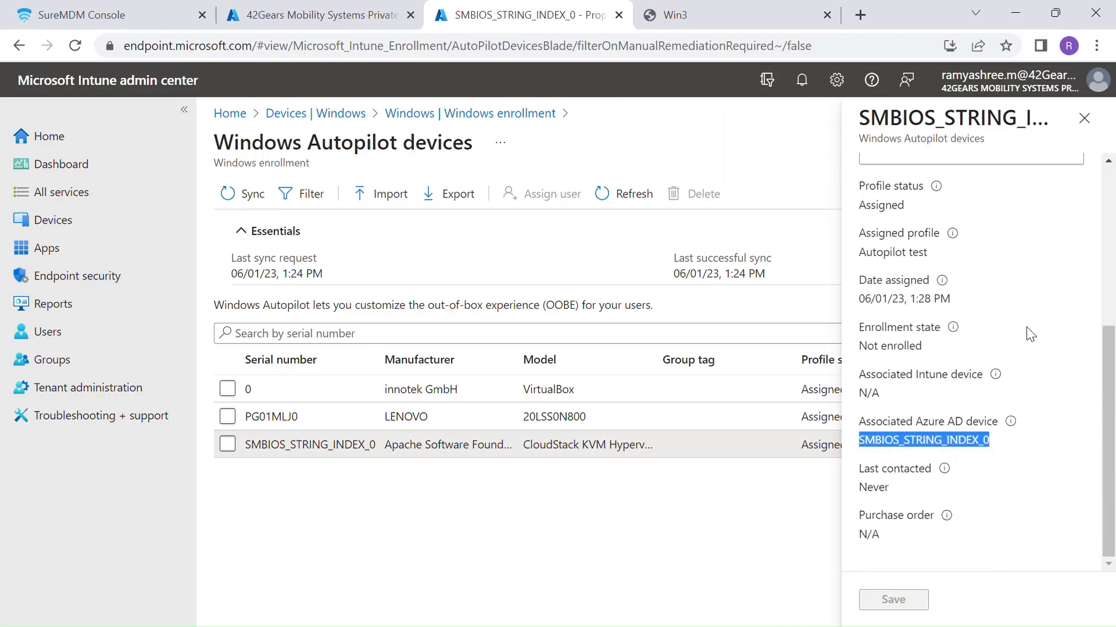
click(1084, 119)
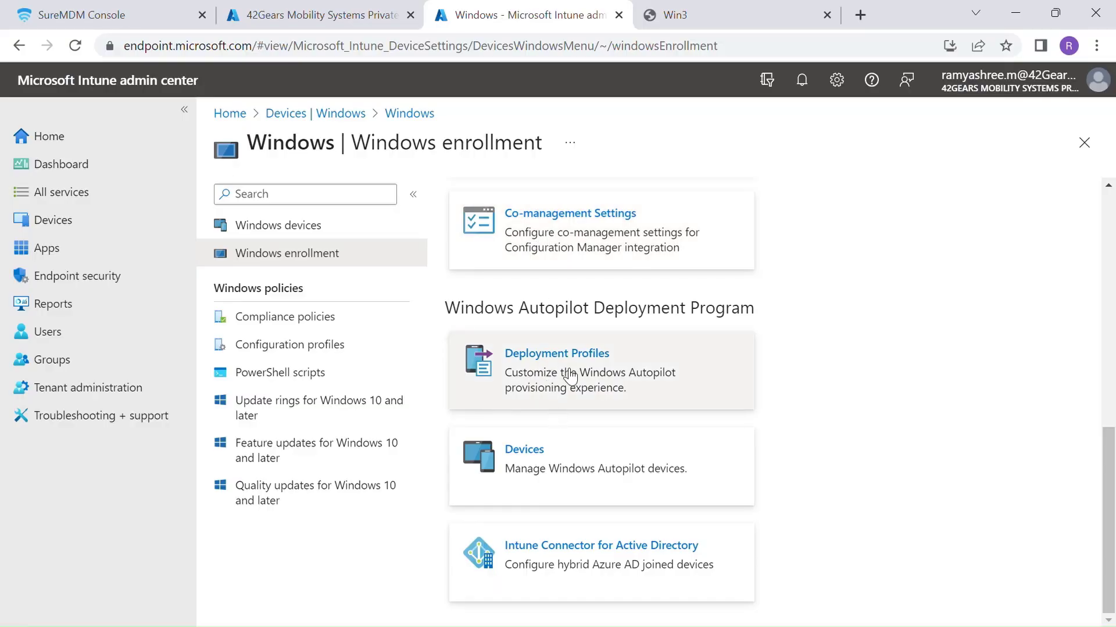
- Create a Windows PC Autopilot deployment profile named 'Autopilot Profile'
click(563, 375)
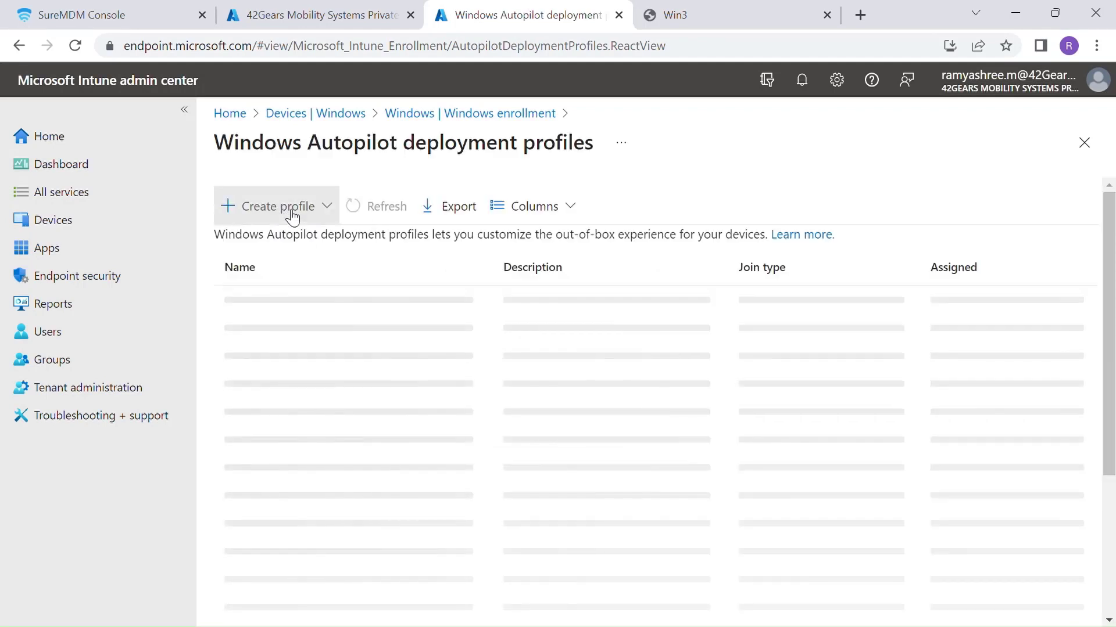
click(288, 208)
click(289, 254)
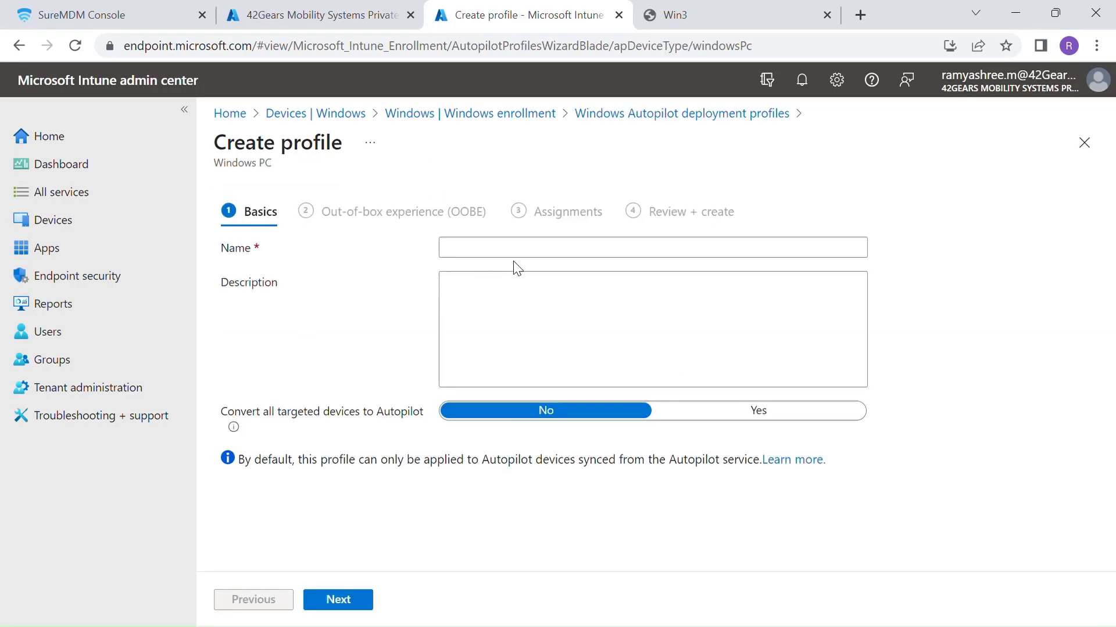
click(526, 257)
text(Autopi)
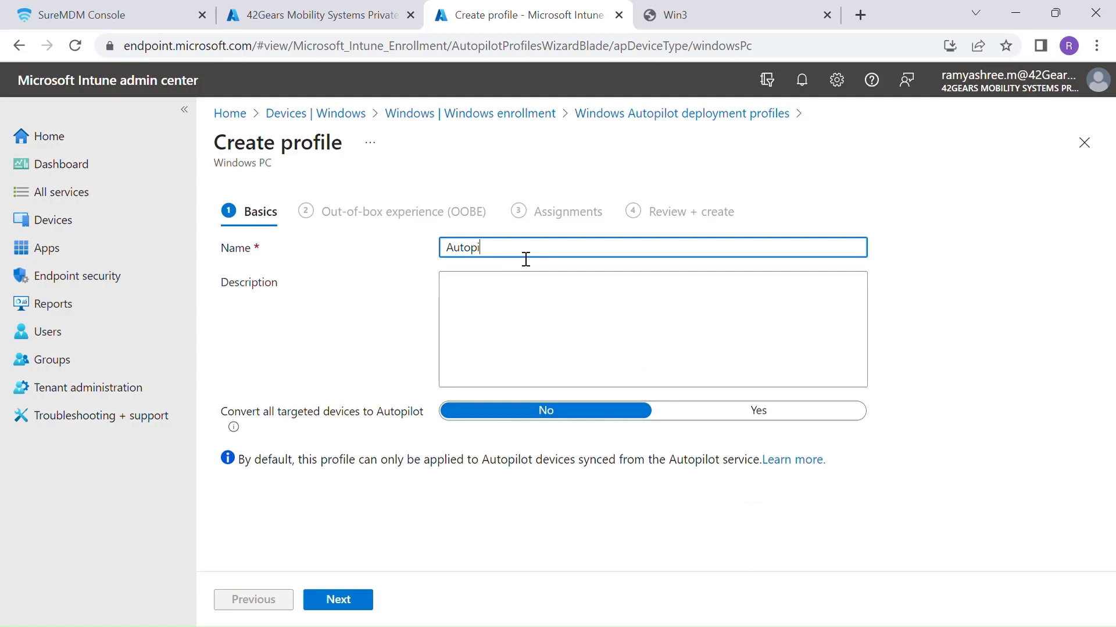
text(lot Profile)
click(369, 607)
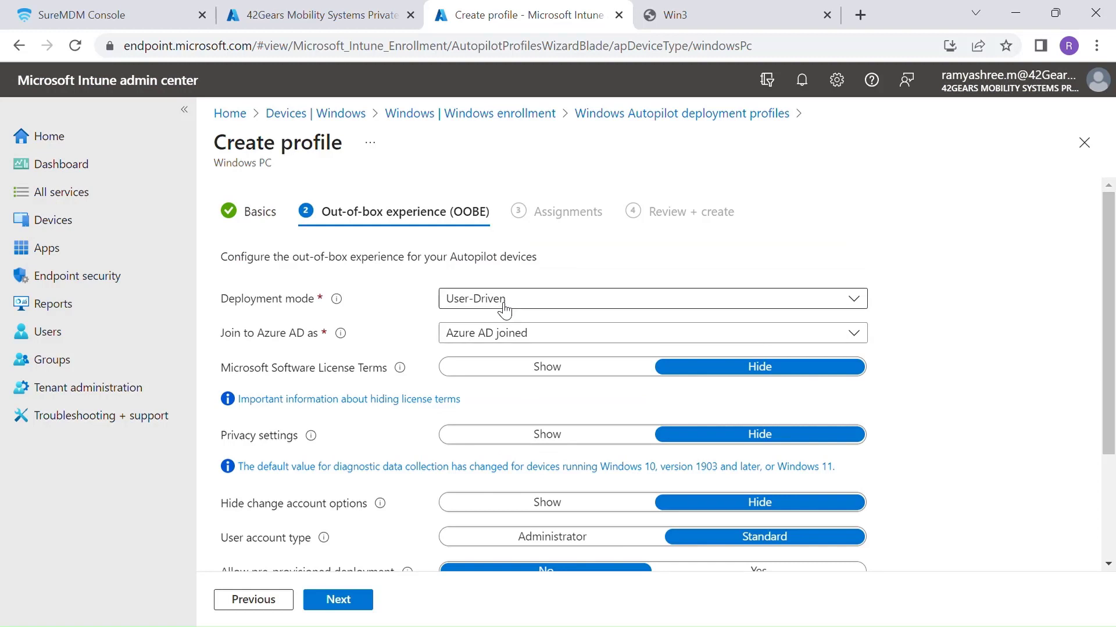
- Set OOBE to Azure AD joined, hide privacy and account-change options, standard user, no pre-provisioning
click(509, 343)
click(639, 361)
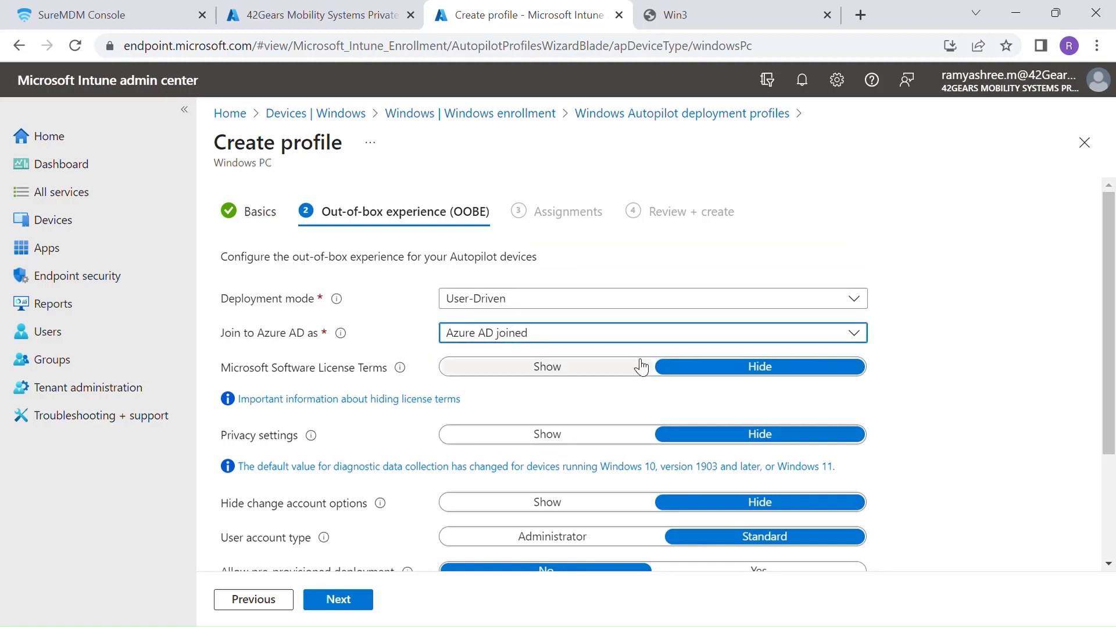
scroll(641, 368, down, 3)
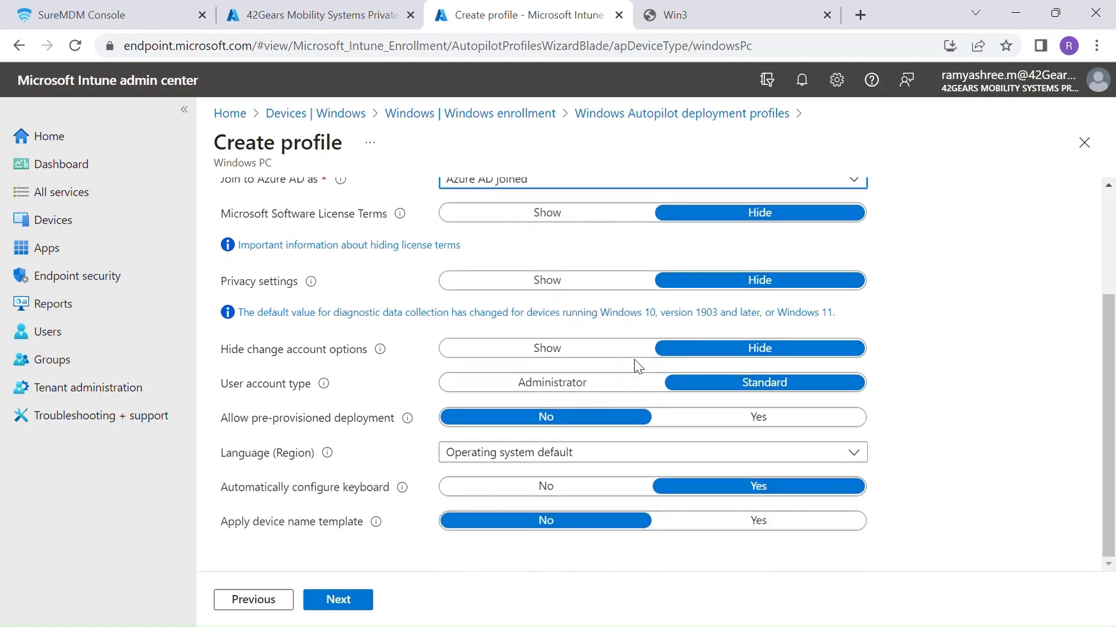
click(725, 283)
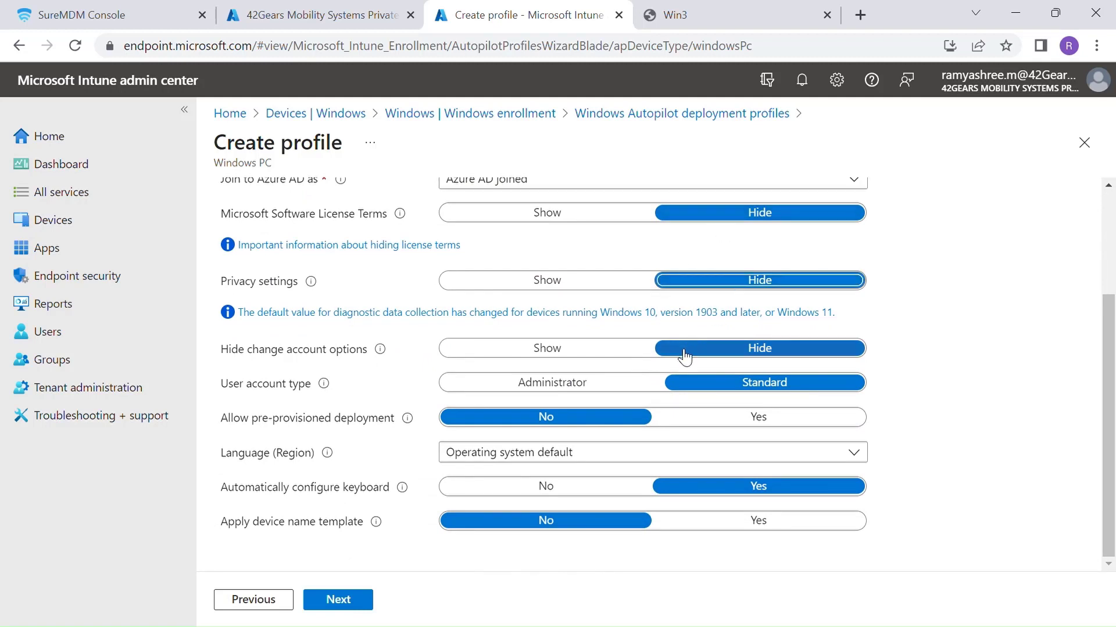
click(749, 352)
click(743, 388)
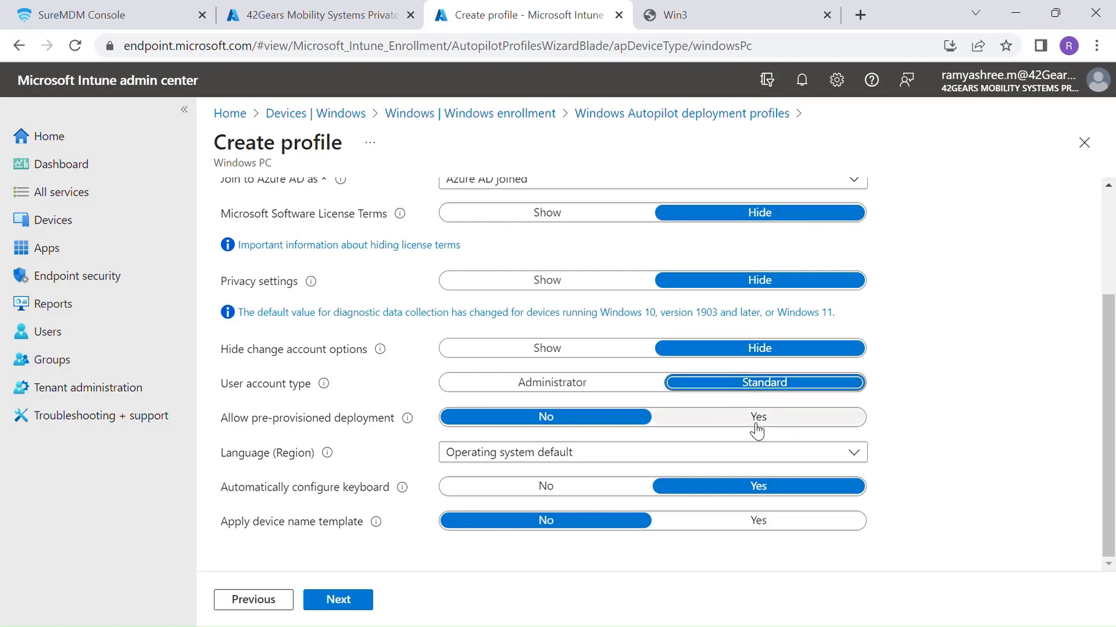
click(604, 427)
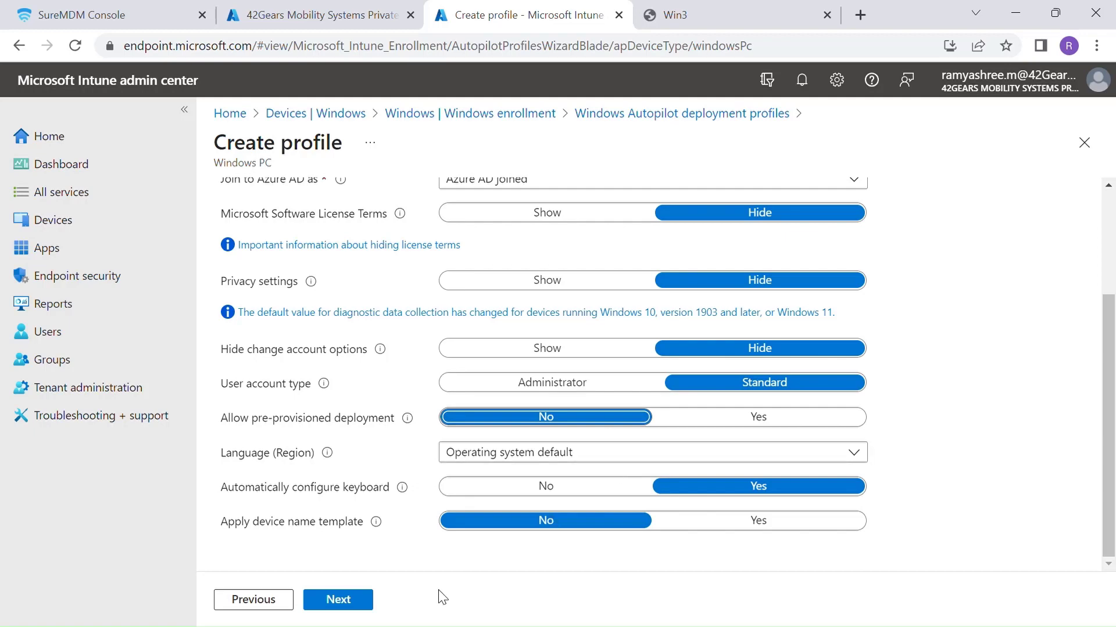
click(359, 607)
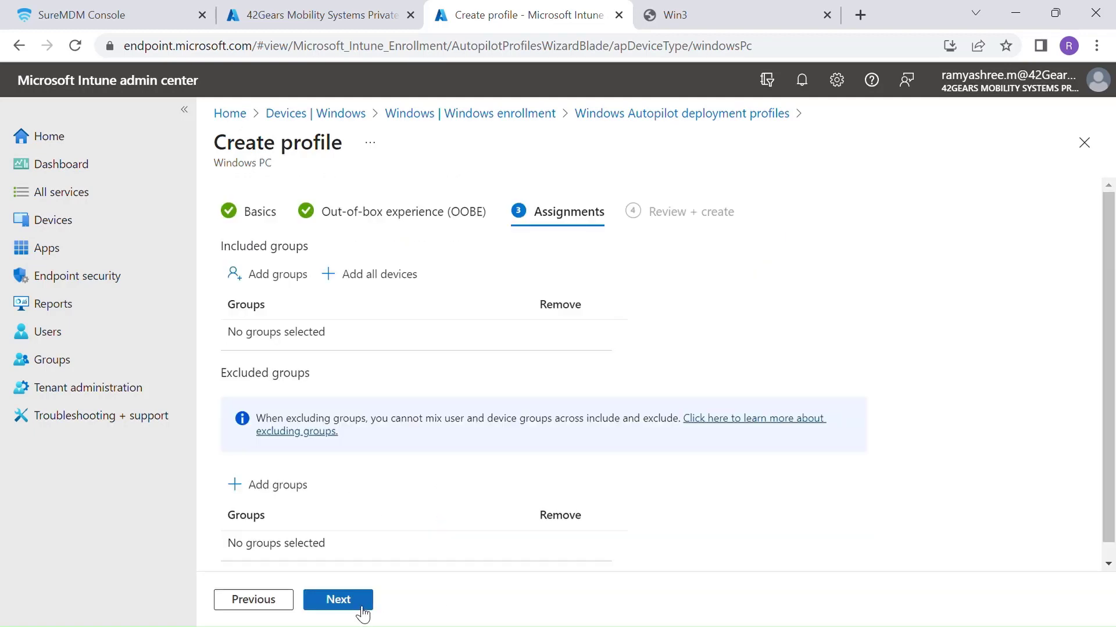
- Include the Autopilot Devices group in the deployment profile and create the profile
click(275, 279)
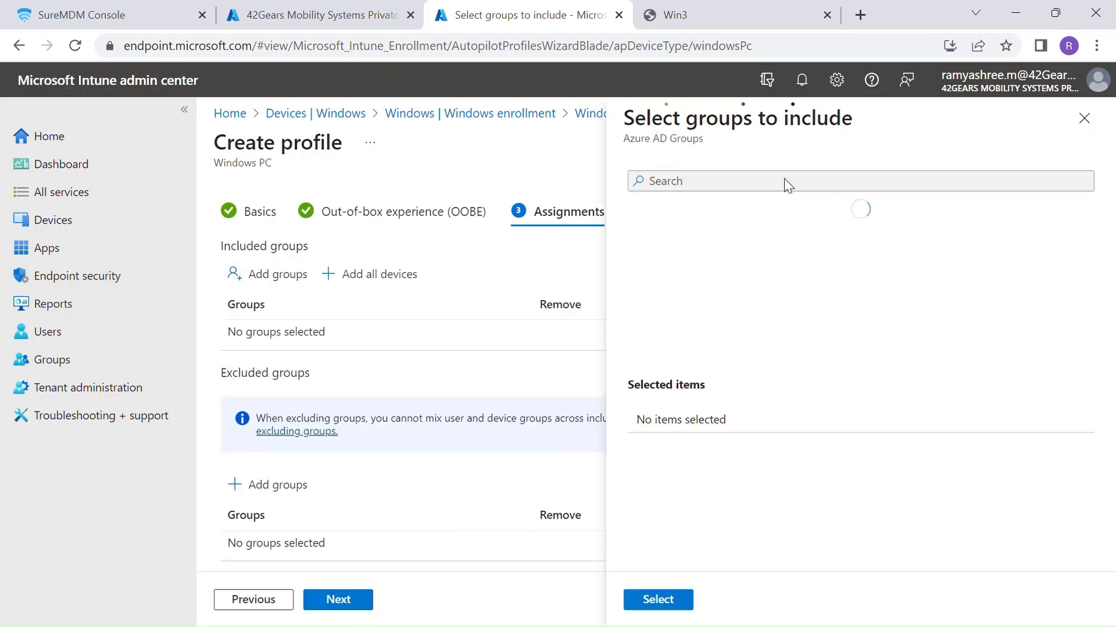
click(752, 192)
text(auto)
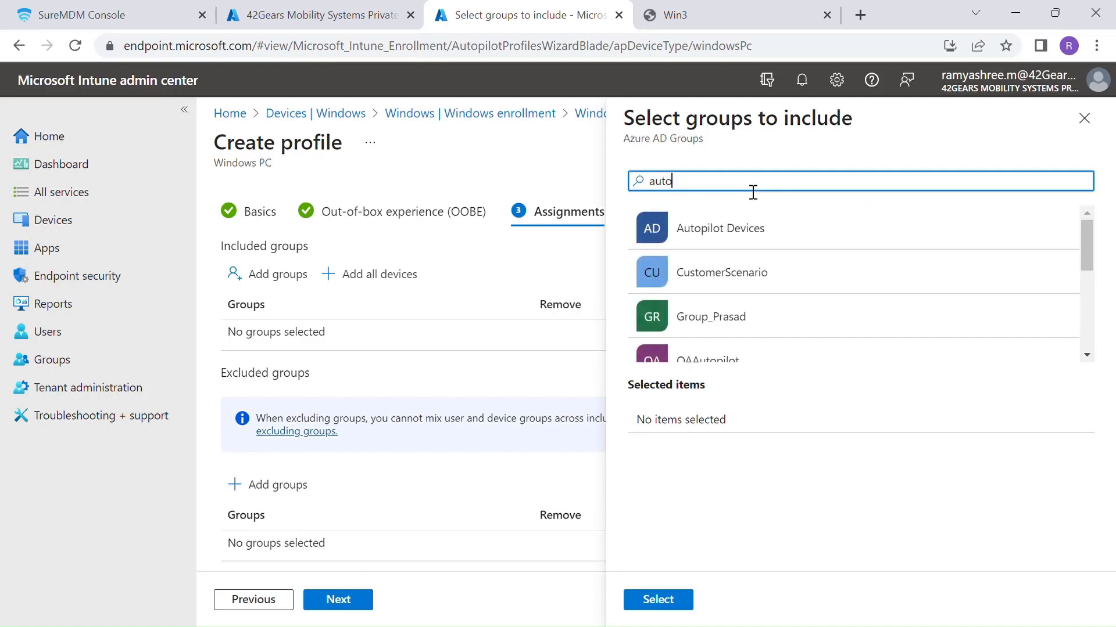
text(pilot)
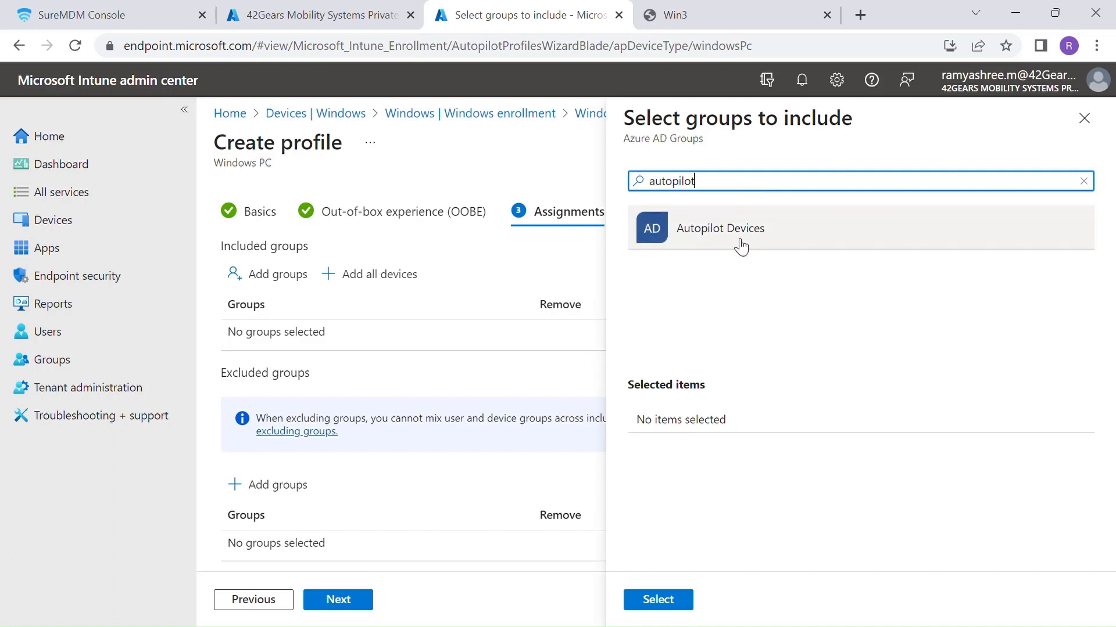
click(740, 244)
click(1084, 118)
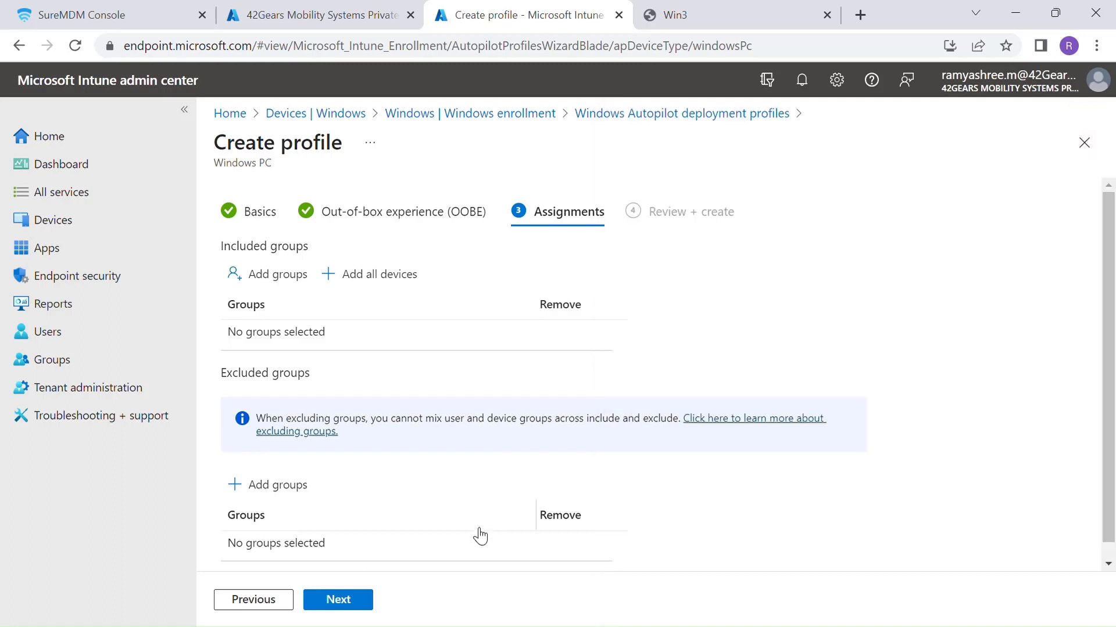
click(357, 607)
click(340, 602)
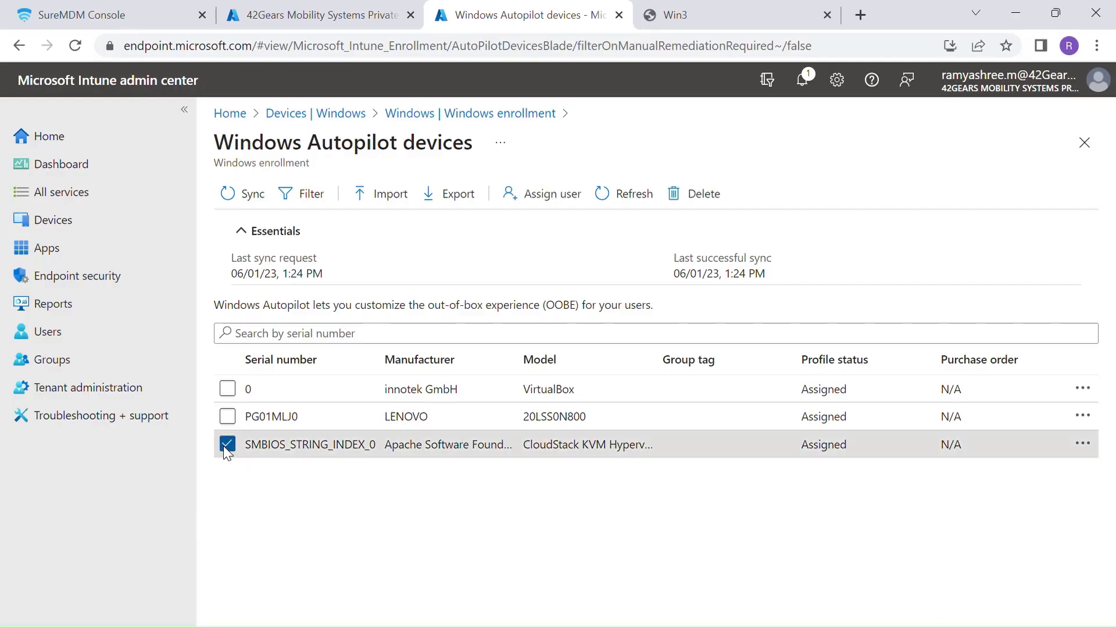
- Assign the searched work user to the SMBIOS_STRING_INDEX_0 device and select the assigned user value
click(535, 209)
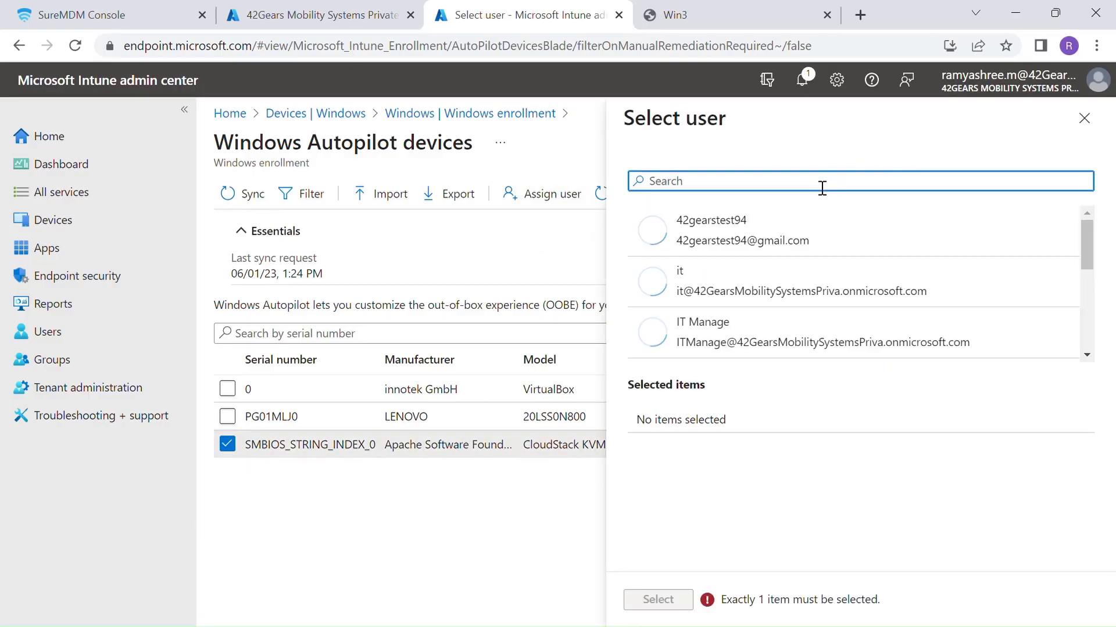
text(re10)
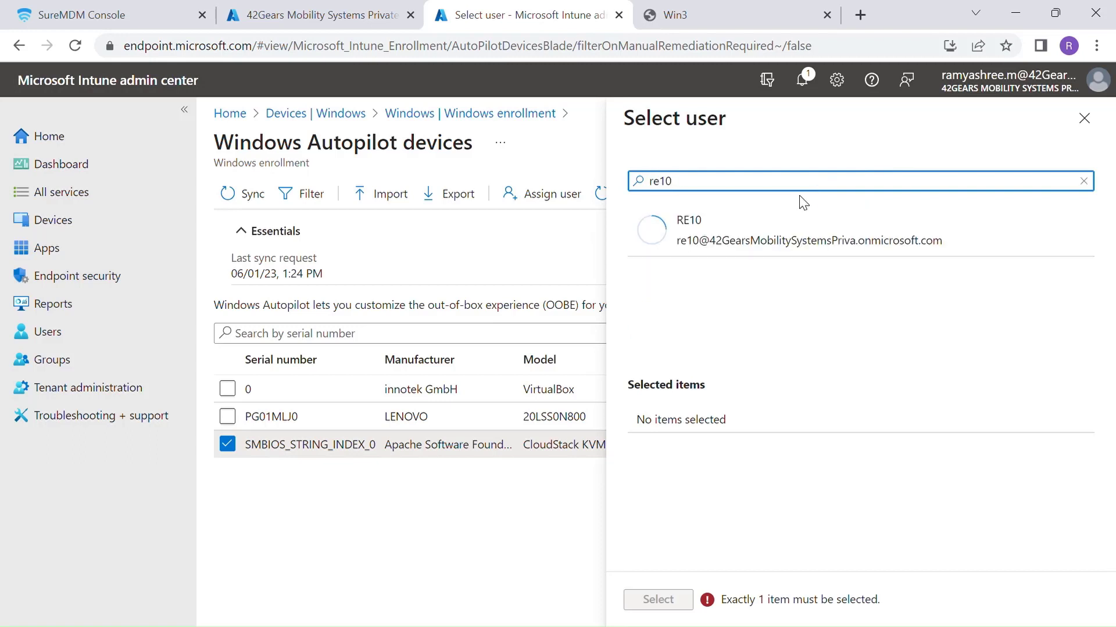
click(808, 246)
click(678, 598)
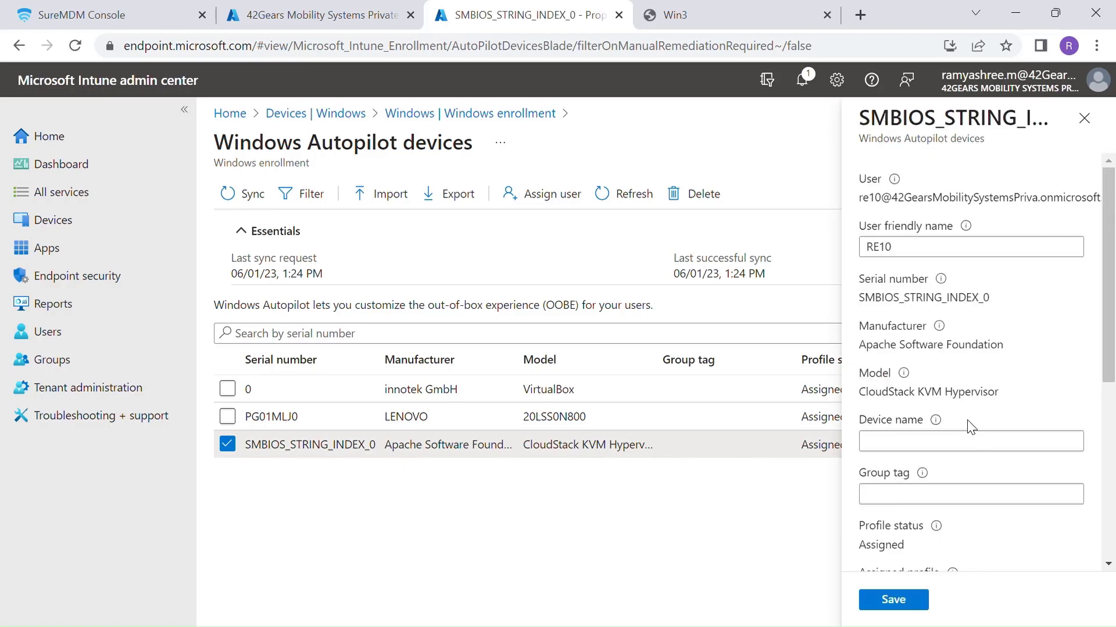
triple_click(964, 199)
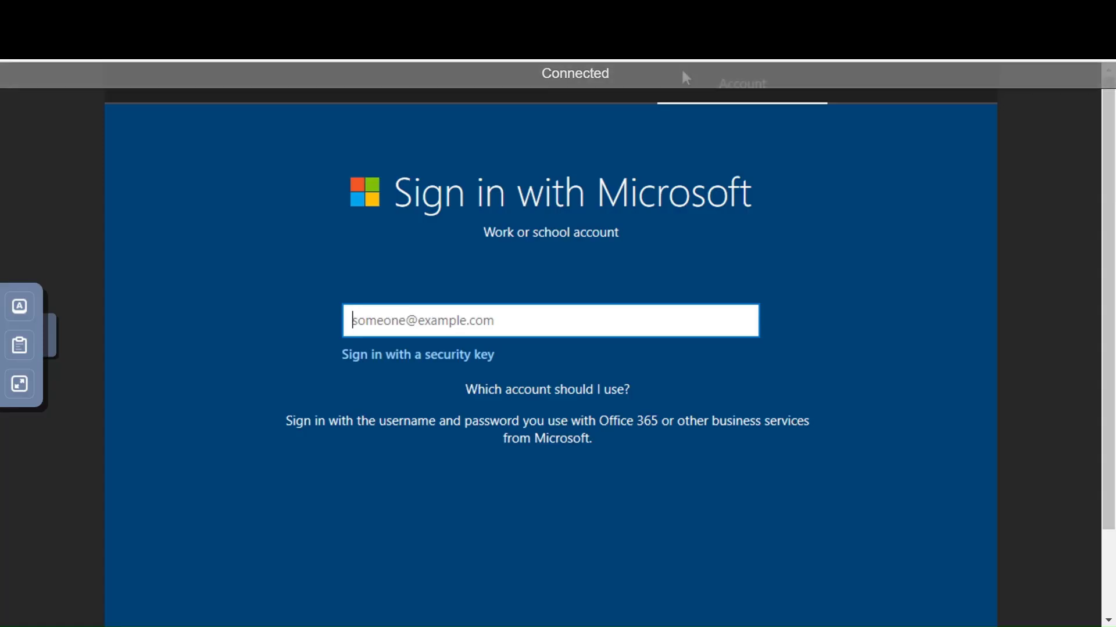
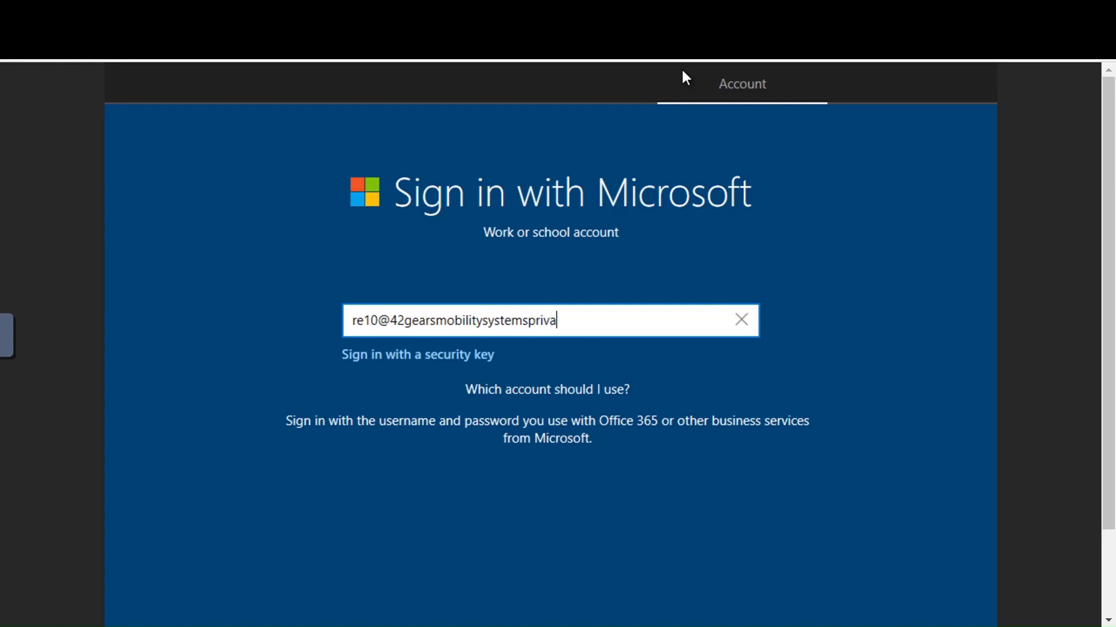
- Sign in on the Windows OOBE screen with the assigned user's work e-mail and password
key(Return)
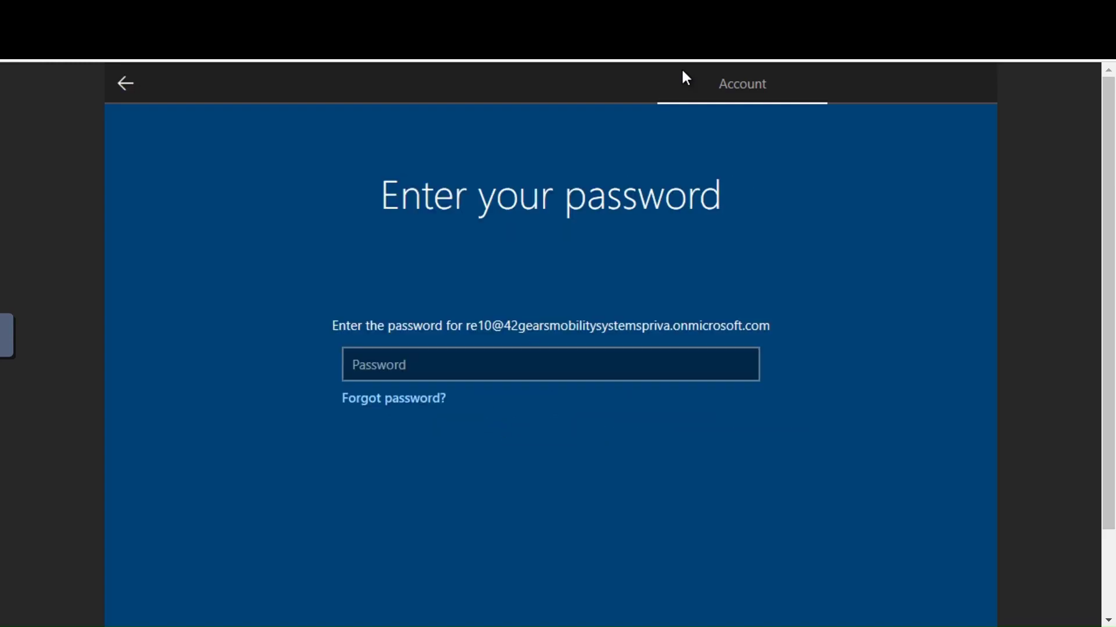
click(22, 380)
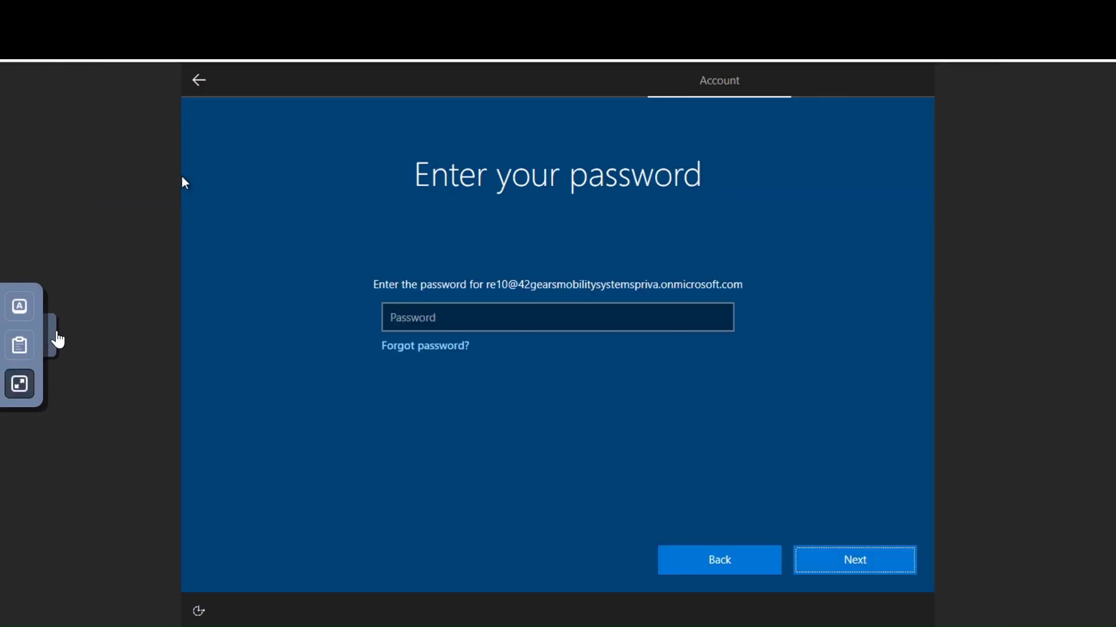
click(392, 317)
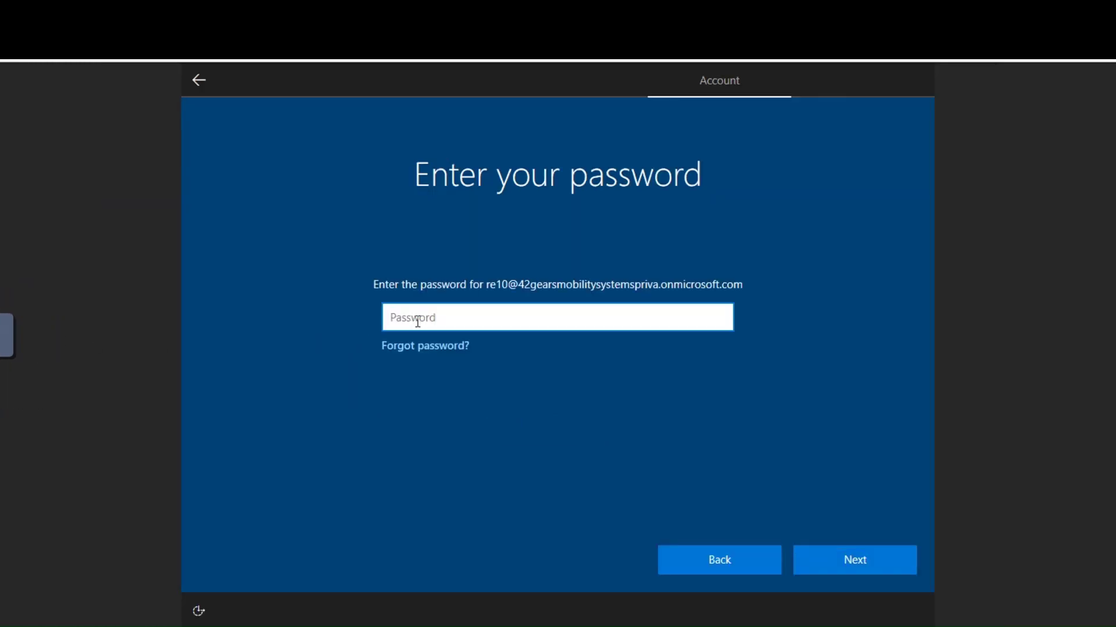
text(•)
key(BackSpace)
text(•••••••)
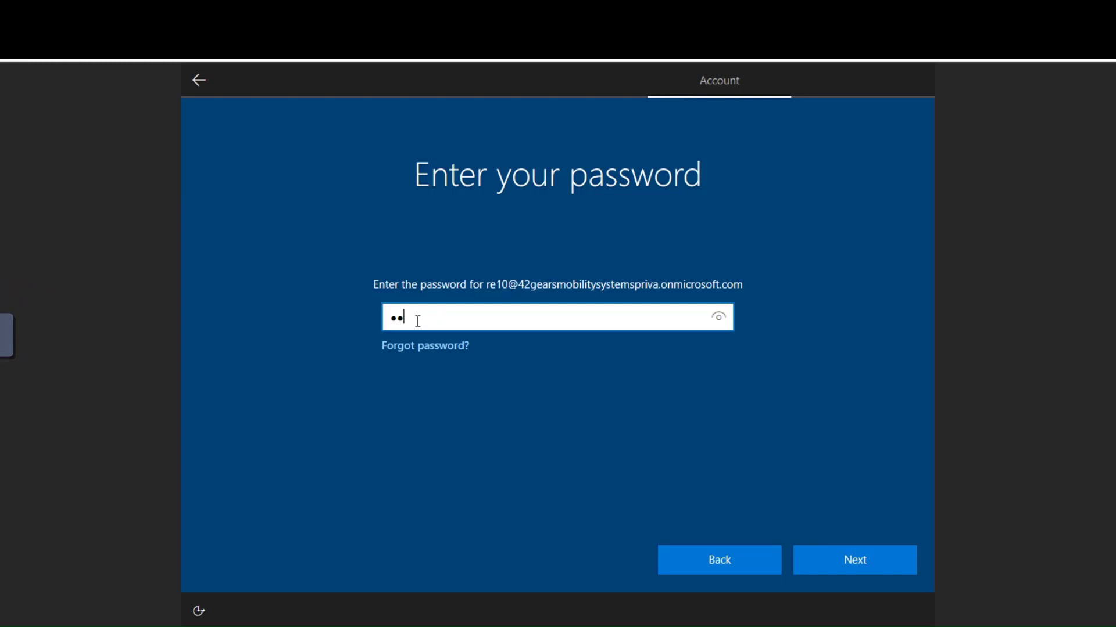
text(•••••)
key(Return)
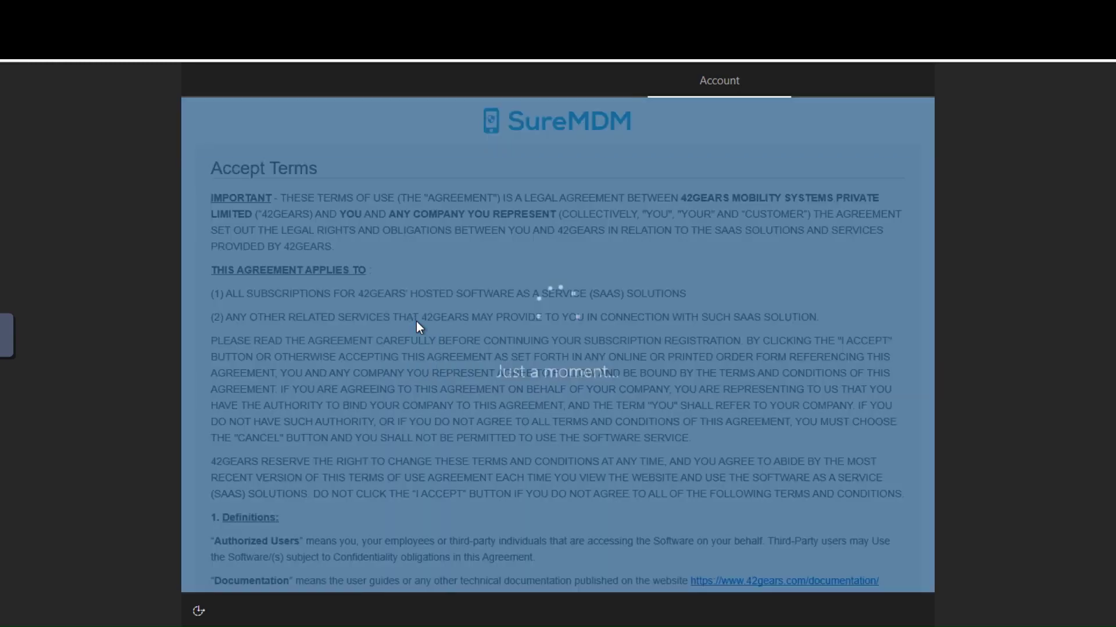
- Scroll through the SureMDM terms of use and accept them
scroll(422, 325, down, 5)
scroll(422, 330, down, 20)
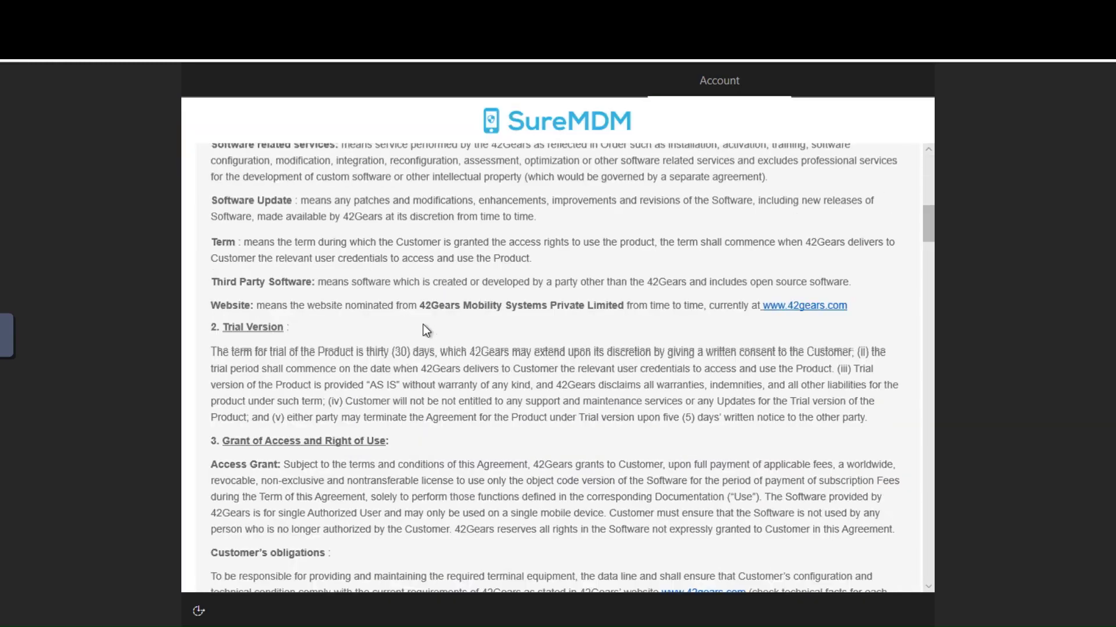
scroll(428, 332, down, 20)
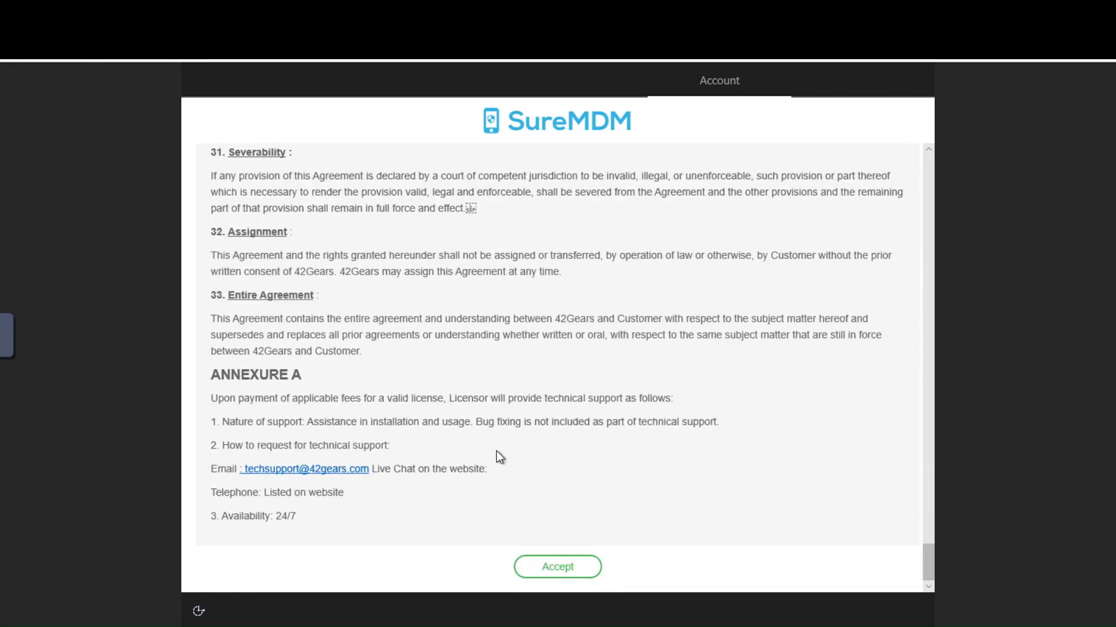
click(558, 567)
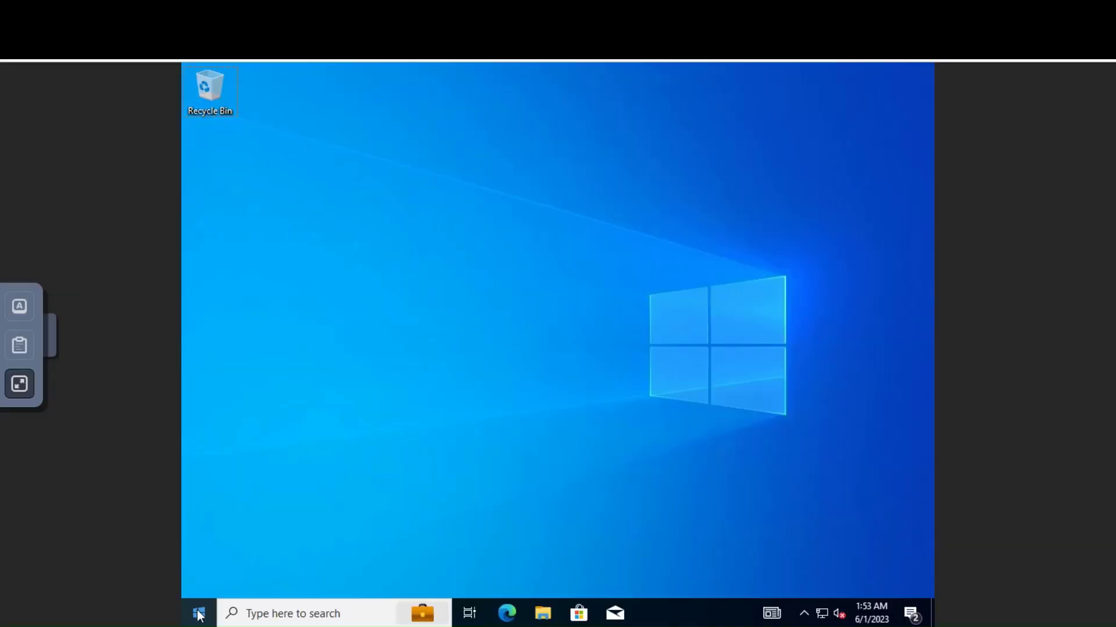
- Go to Settings > Accounts > Access work or school on the VM
click(199, 614)
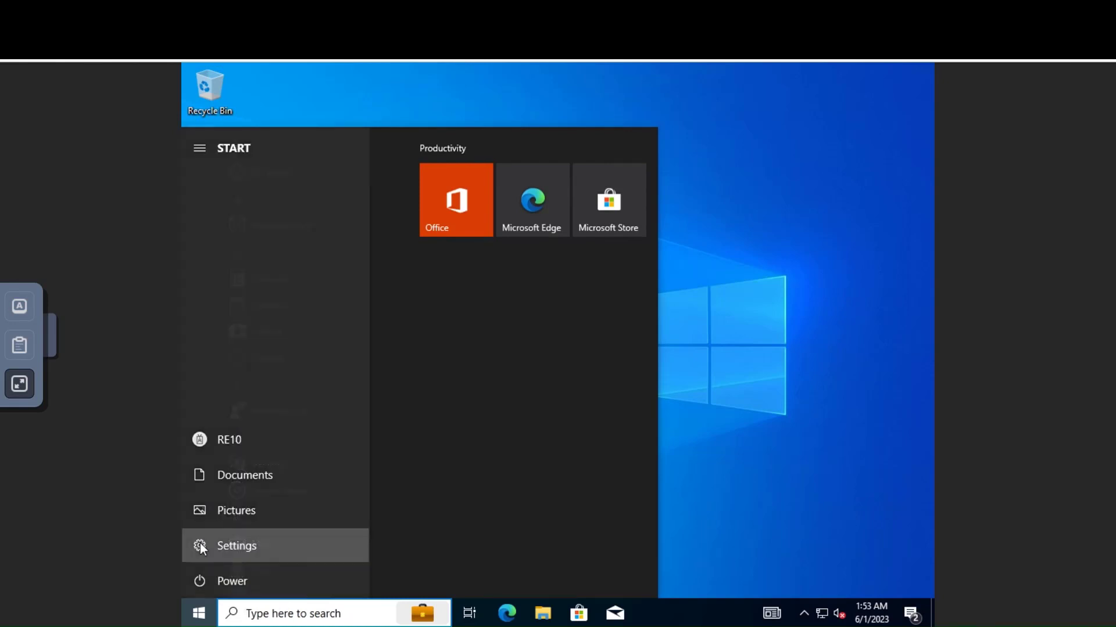
click(239, 543)
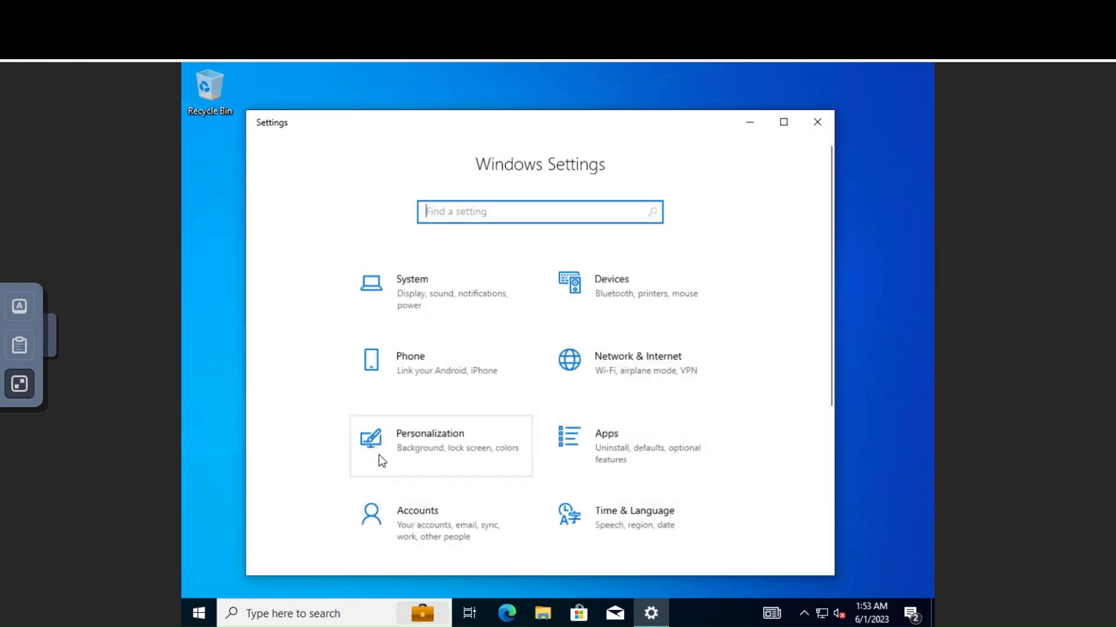
click(405, 507)
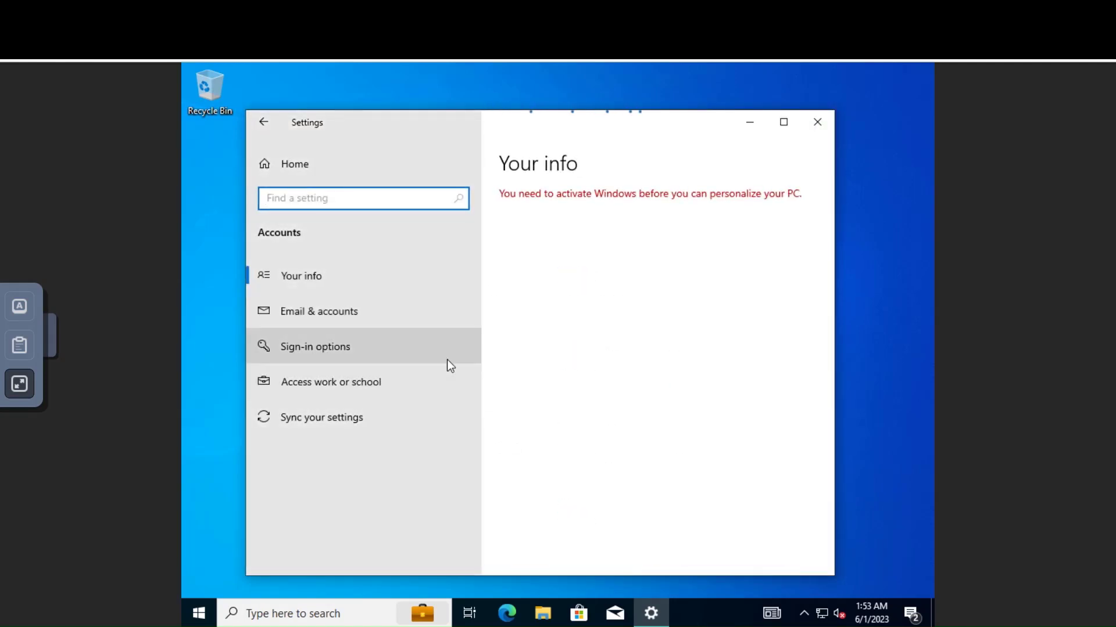
click(440, 380)
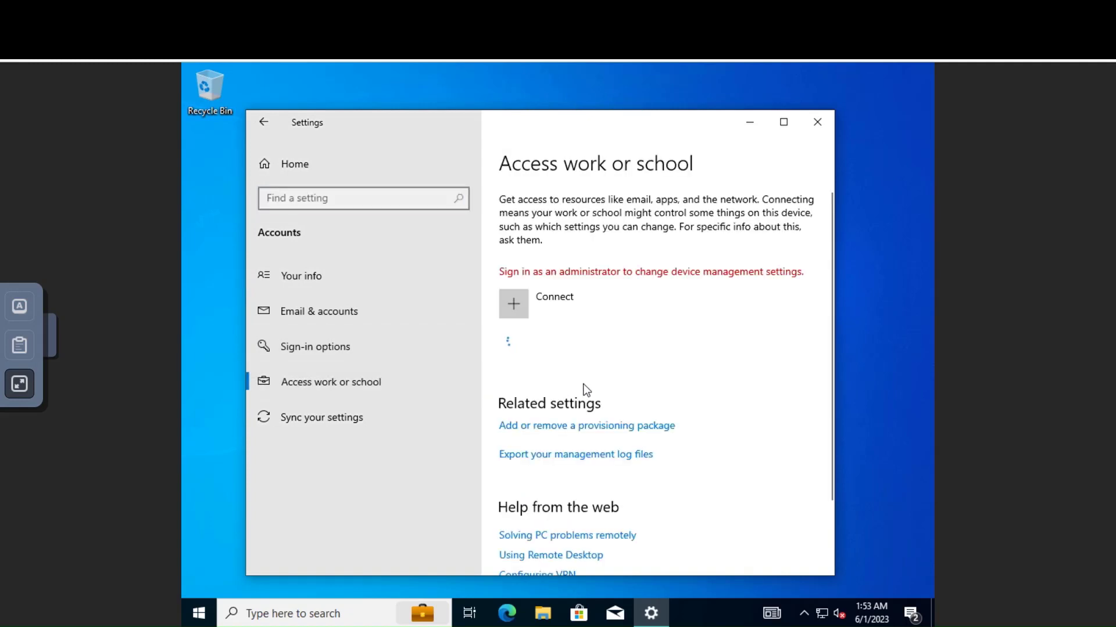
scroll(637, 368, down, 2)
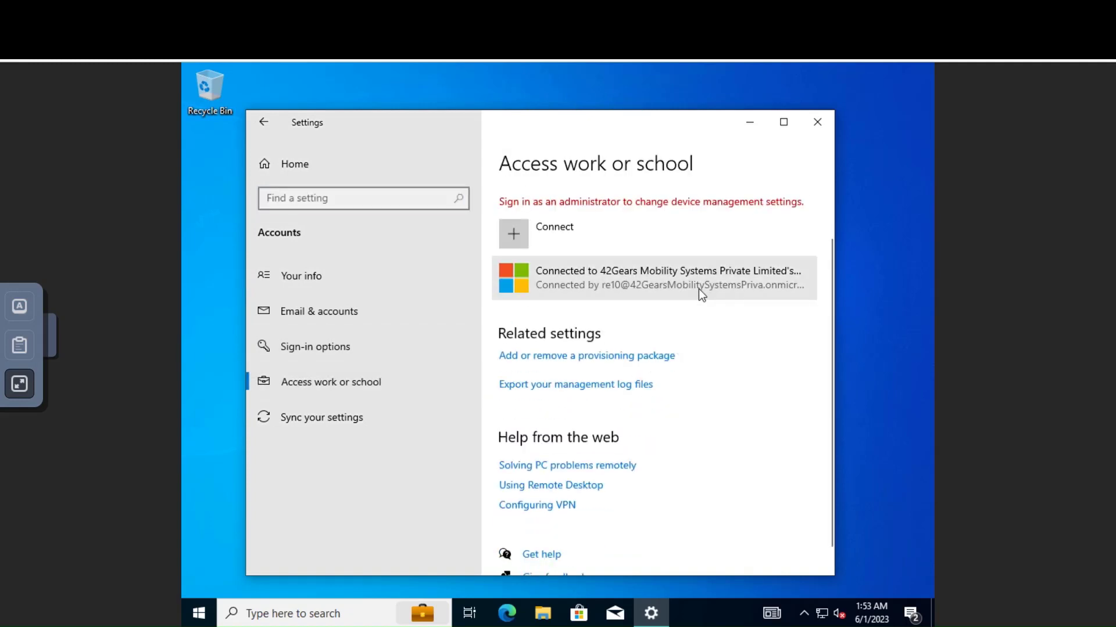
- Show the 42Gears connection's info, scrolled down to the device sync status
click(698, 285)
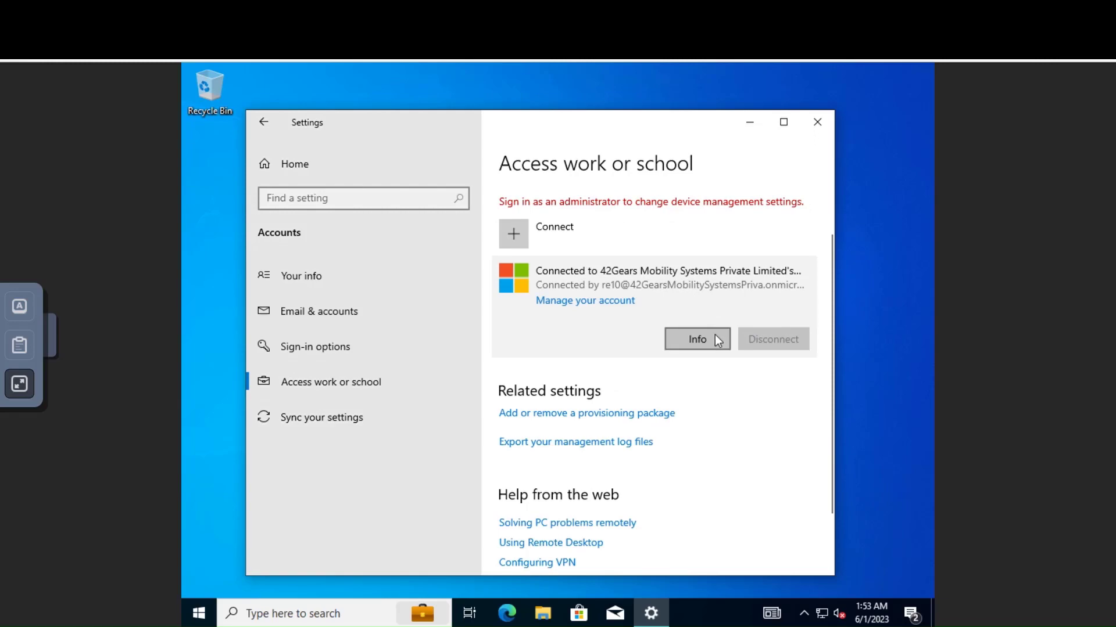
click(697, 339)
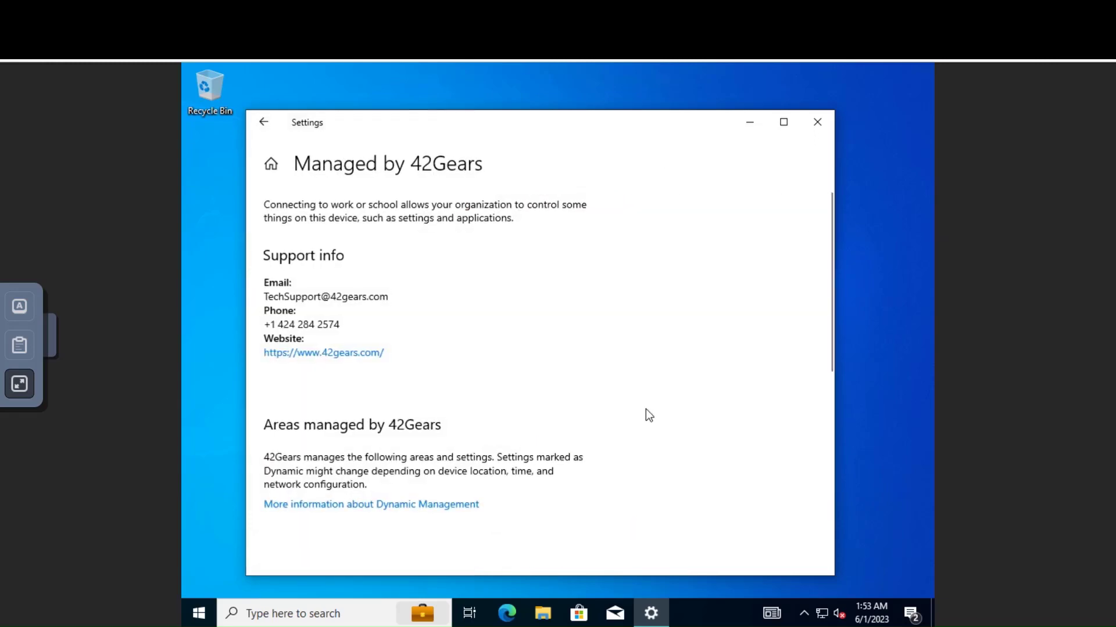
scroll(646, 409, down, 5)
scroll(645, 412, down, 3)
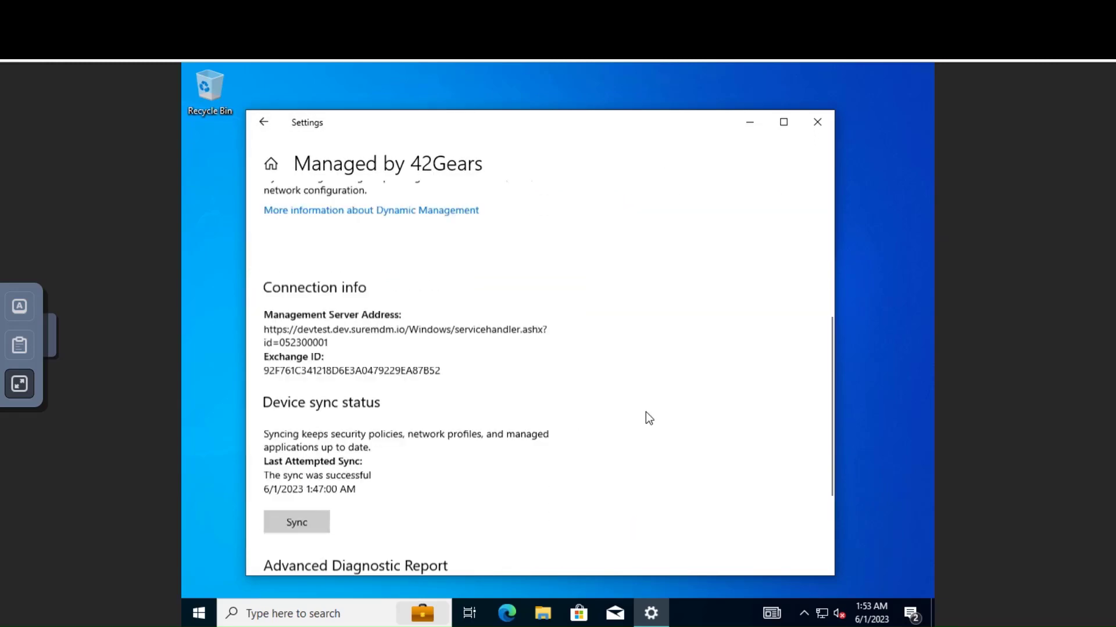